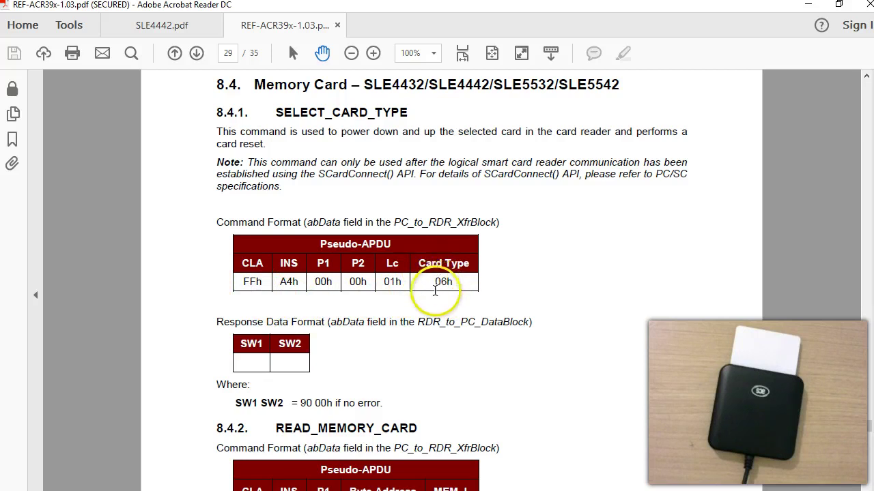
- Read the SELECT_CARD_TYPE format in section 8.4.1 on page 29, then switch to Contact Memory Cards
scroll(375, 331, "down", 1)
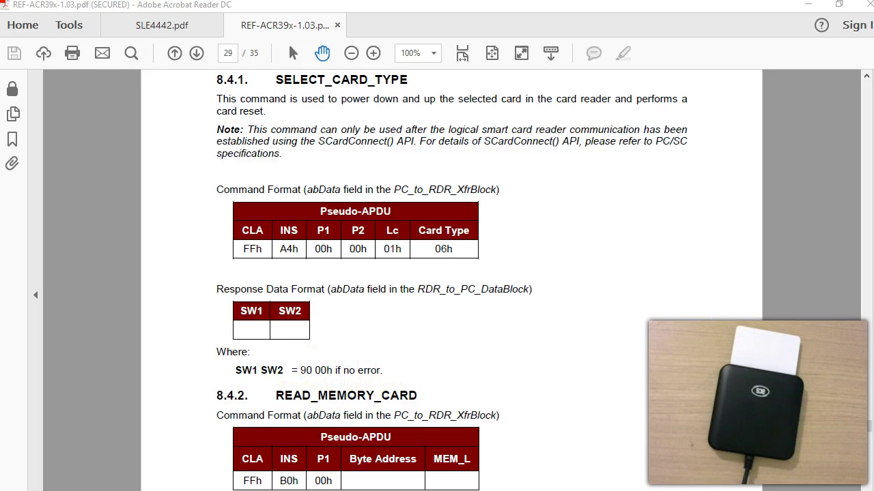
key("alt+Tab")
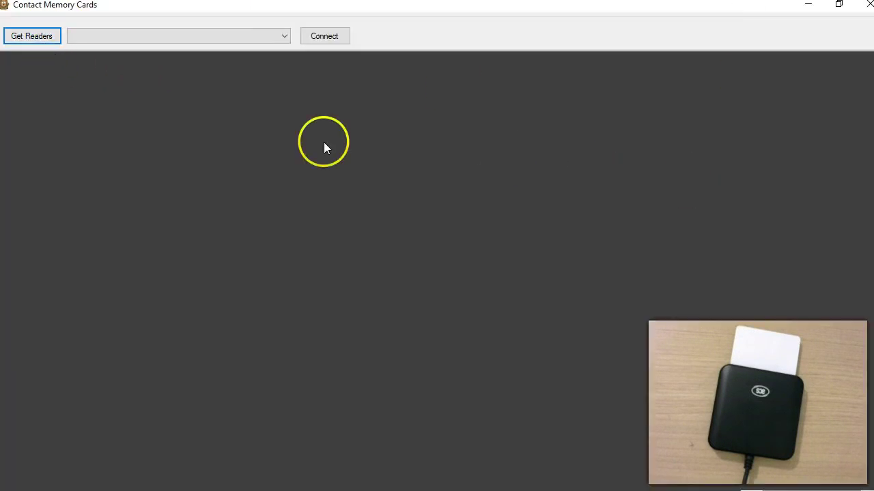
- List the card readers and connect to the ACS ACR39U ICC Reader 0
left_click(28, 39)
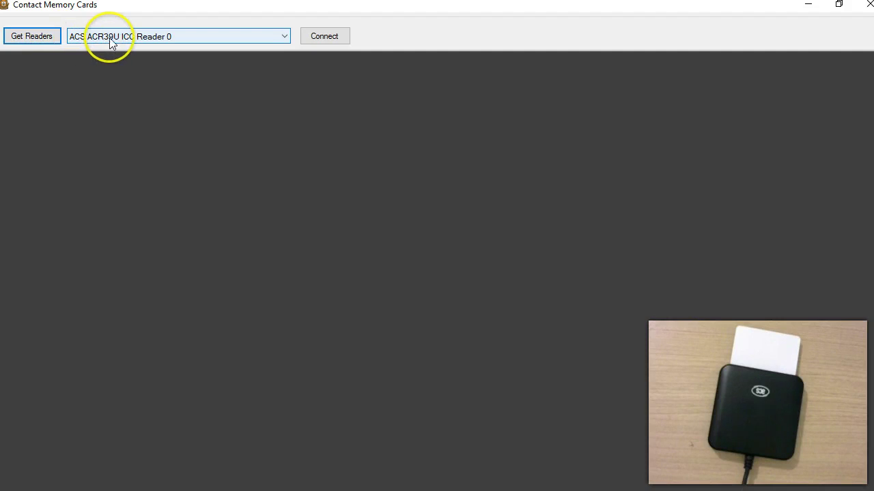
left_click(313, 40)
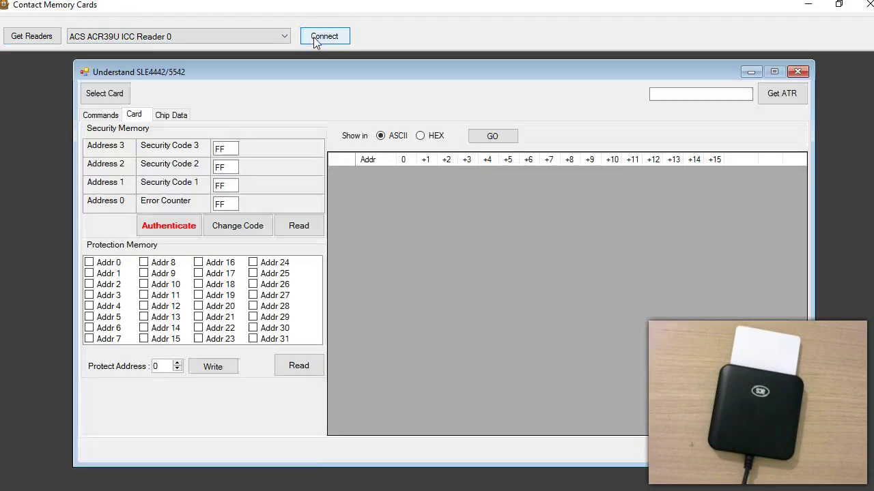
left_click_drag(314, 68, 303, 71)
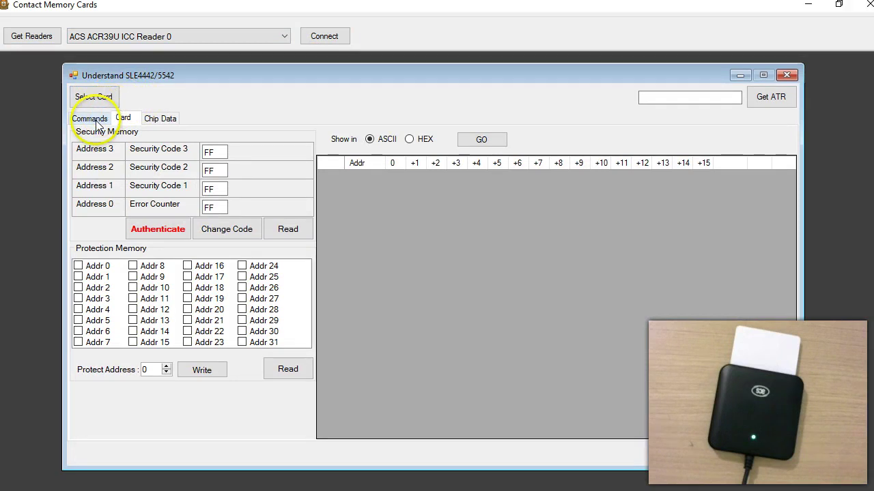
- Select the card and highlight the logged FF-A4-00-00-01-06 command bytes
left_click(97, 123)
left_click(121, 118)
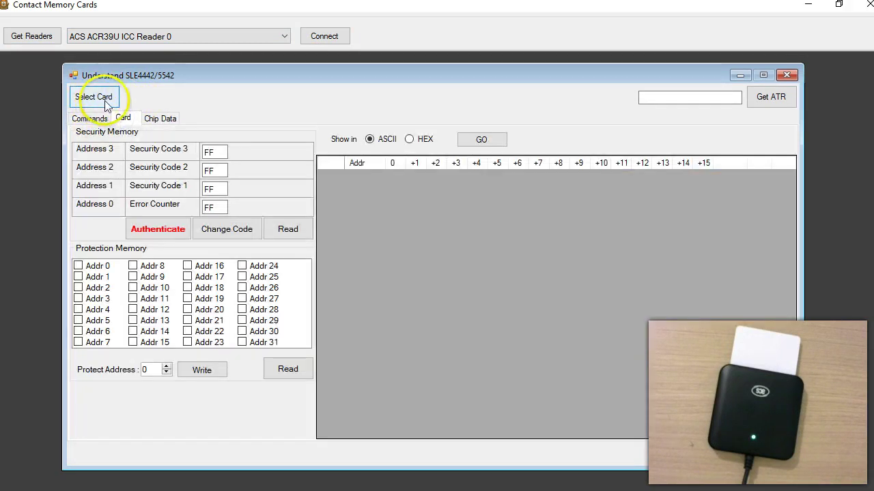
left_click(91, 120)
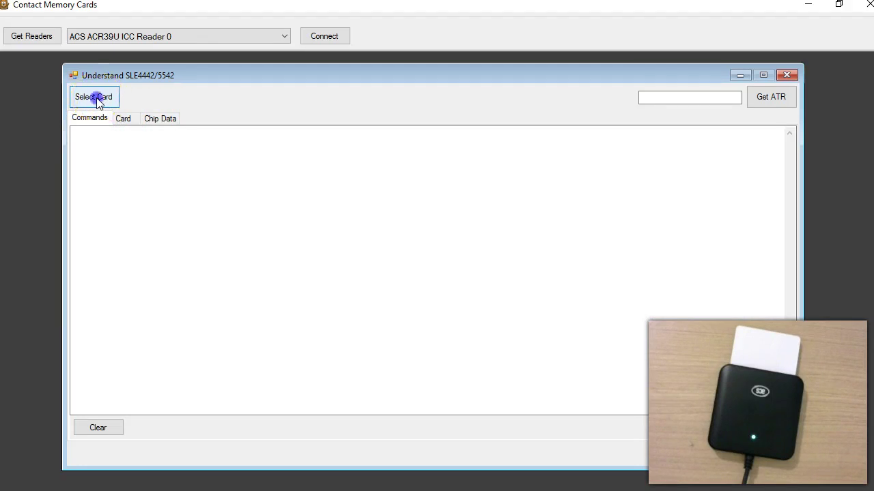
left_click(97, 100)
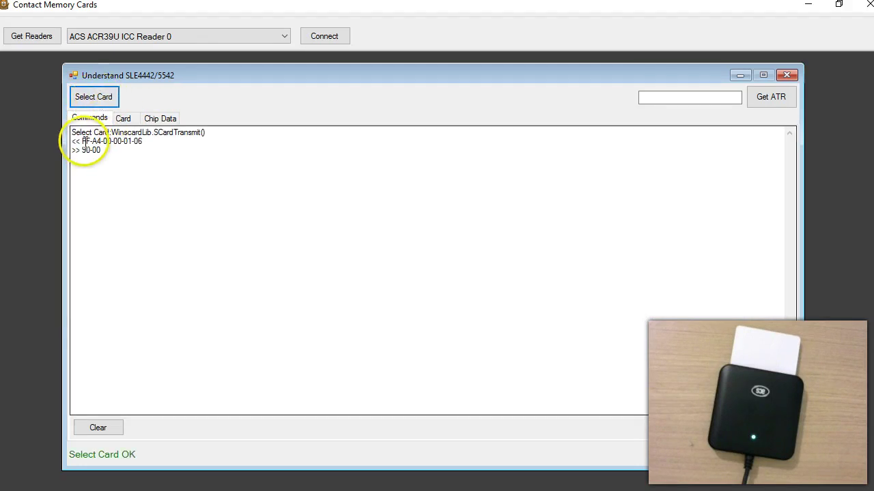
left_click_drag(83, 142, 709, 156)
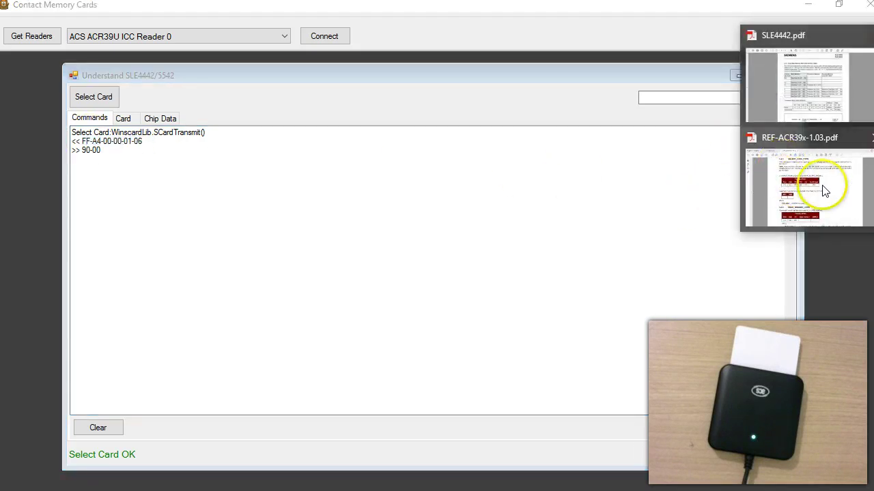
- Compare the logged select-card exchange with the manual, checking the Card, Chip Data and Commands pages
left_click(776, 185)
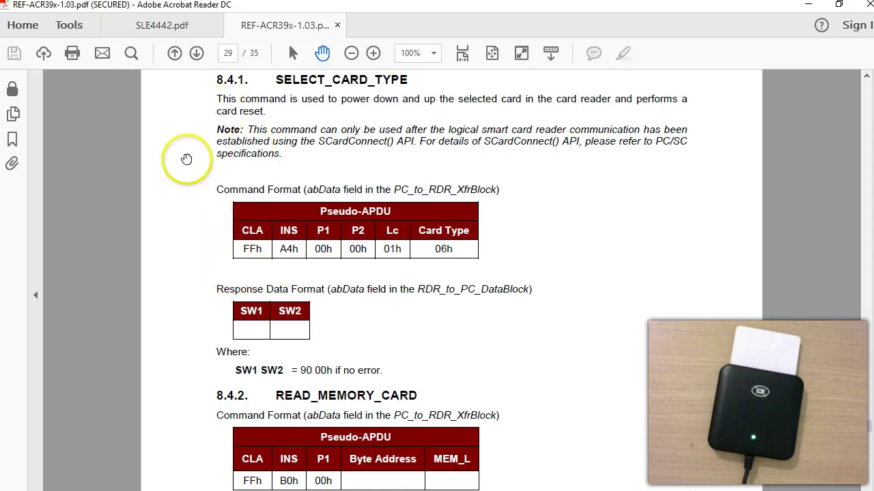
key("alt+Tab")
left_click(78, 167)
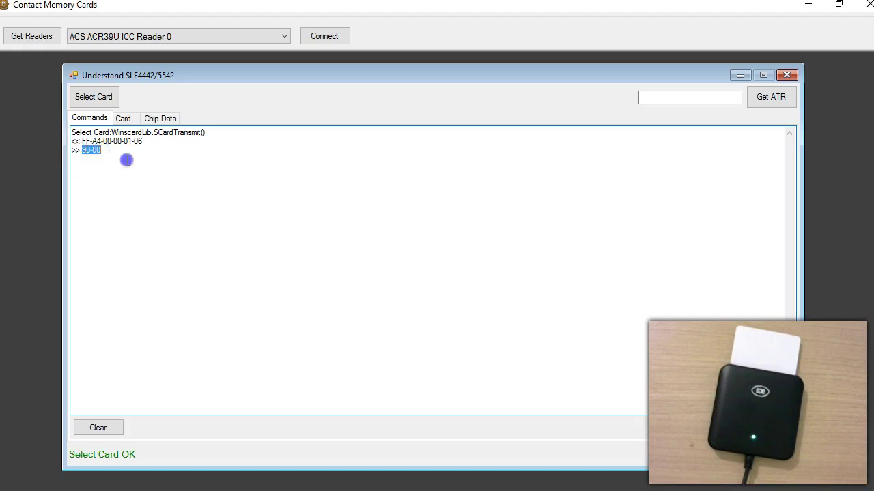
left_click(122, 118)
left_click(160, 119)
left_click(124, 119)
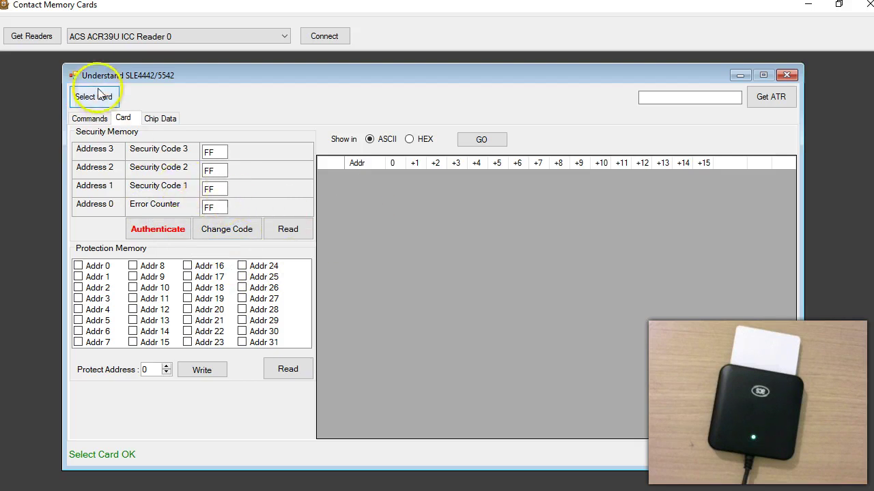
left_click(87, 119)
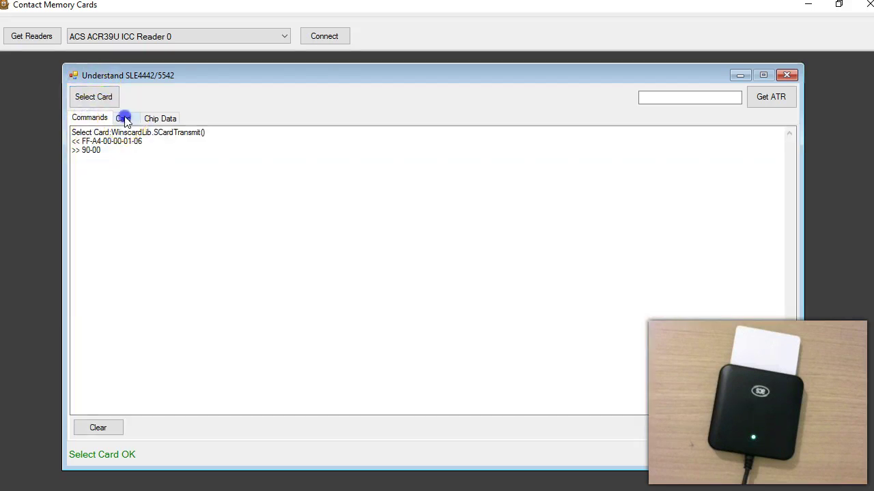
left_click(123, 119)
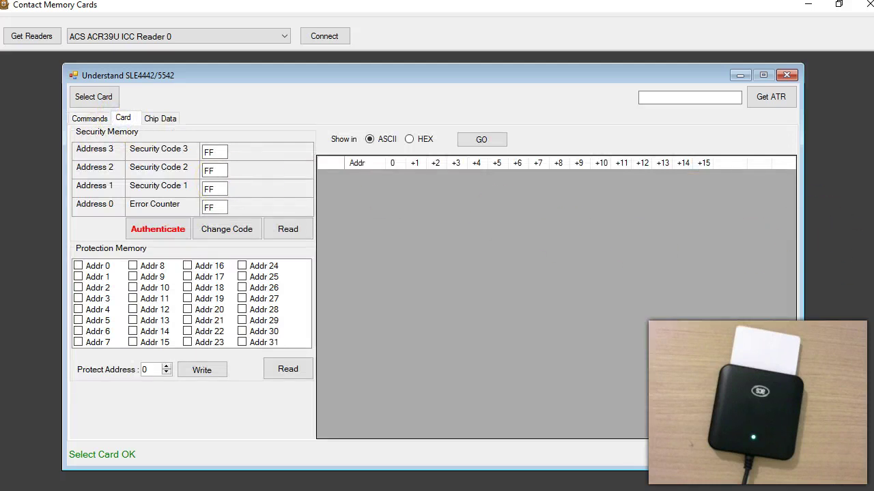
left_click(852, 156)
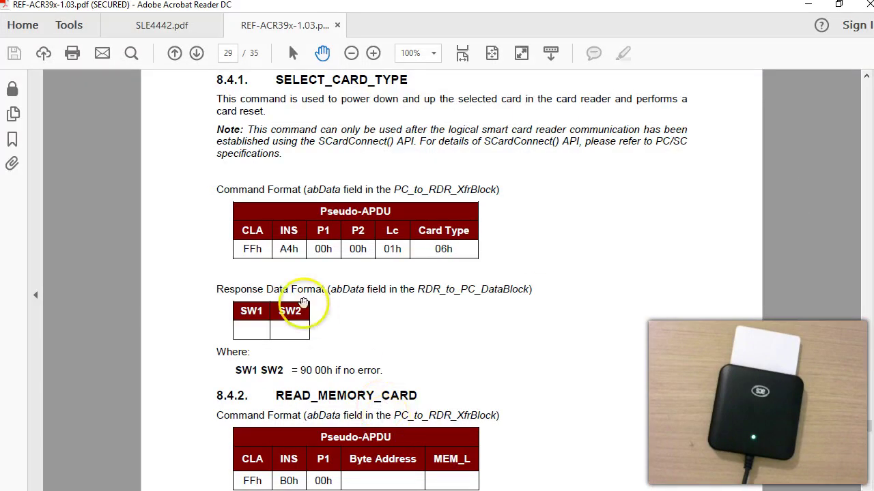
- Study section 8.4.2 READ_MEMORY_CARD, then view the SLE4442.pdf Read Main Memory section (30H)
scroll(303, 302, "down", 7)
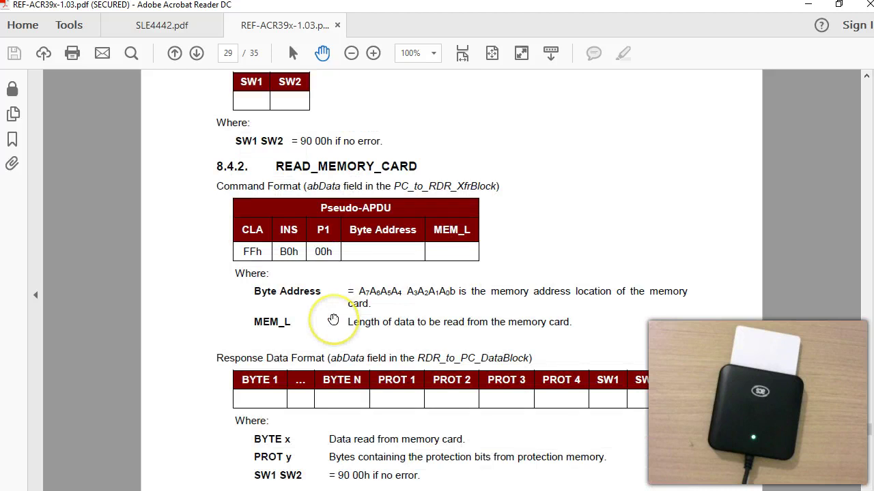
scroll(333, 320, "down", 1)
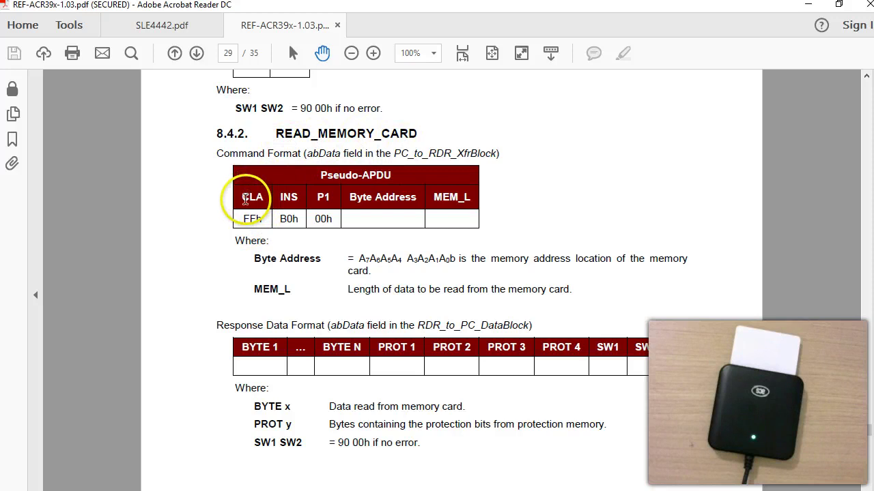
scroll(243, 204, "up", 5)
scroll(242, 172, "down", 4)
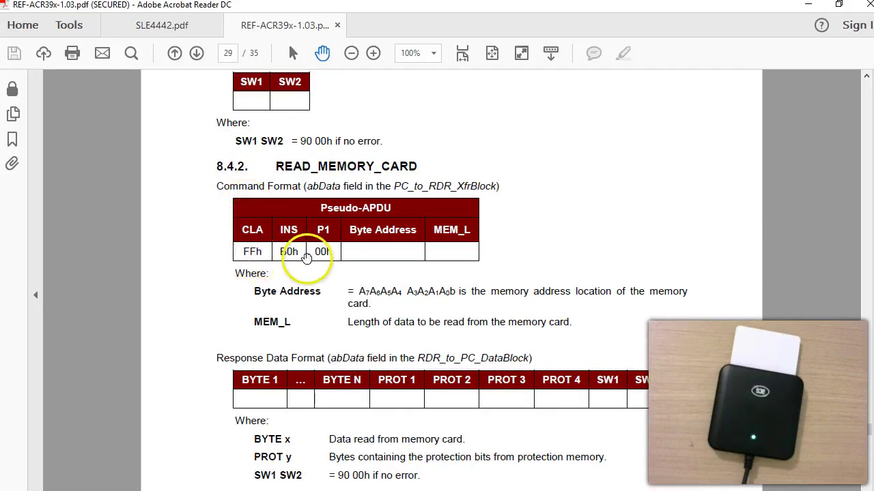
scroll(283, 232, "up", 2)
scroll(287, 270, "up", 1)
scroll(294, 282, "down", 1)
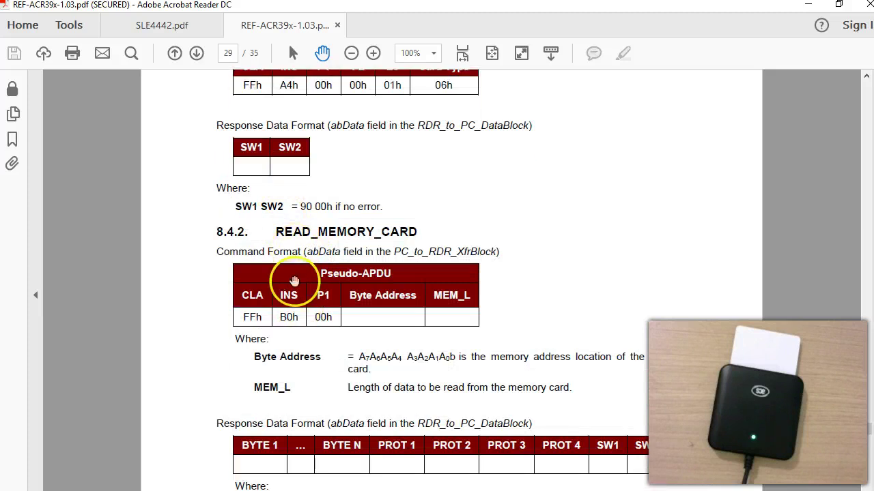
scroll(294, 281, "down", 2)
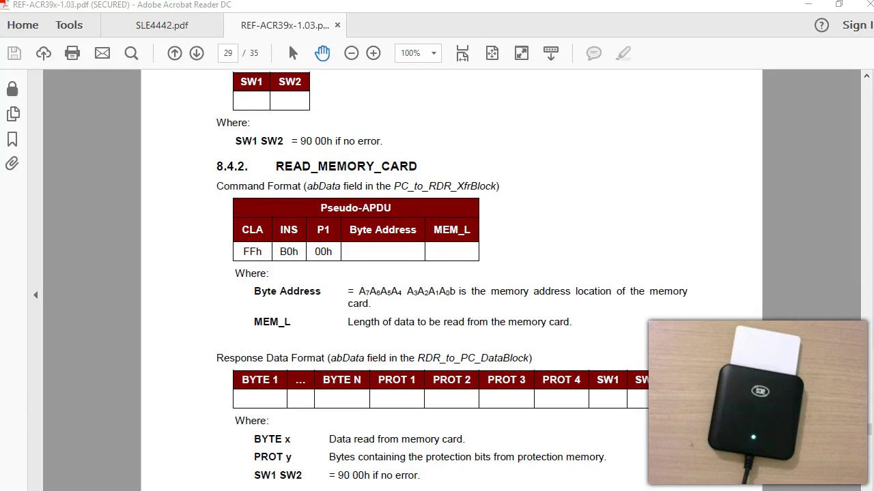
left_click(164, 28)
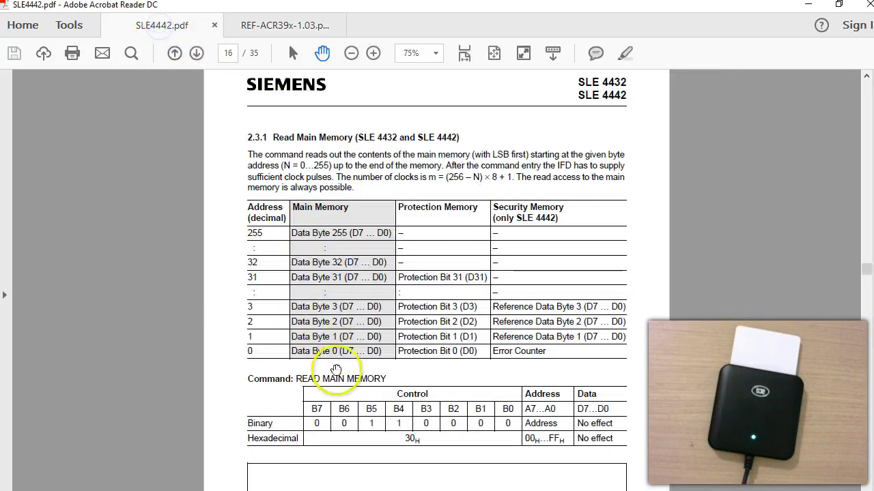
- Compare the datasheet's READ MAIN MEMORY table with the manual's FFh B0h 00h format
scroll(335, 370, "down", 3)
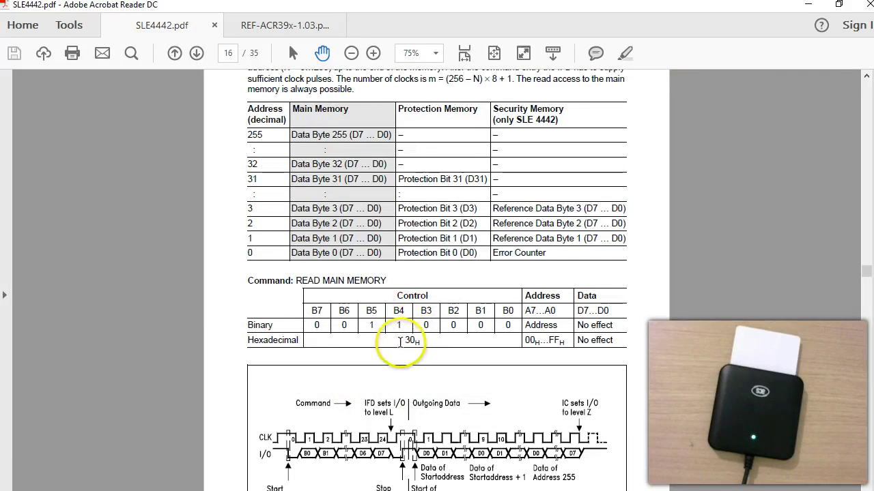
left_click(291, 27)
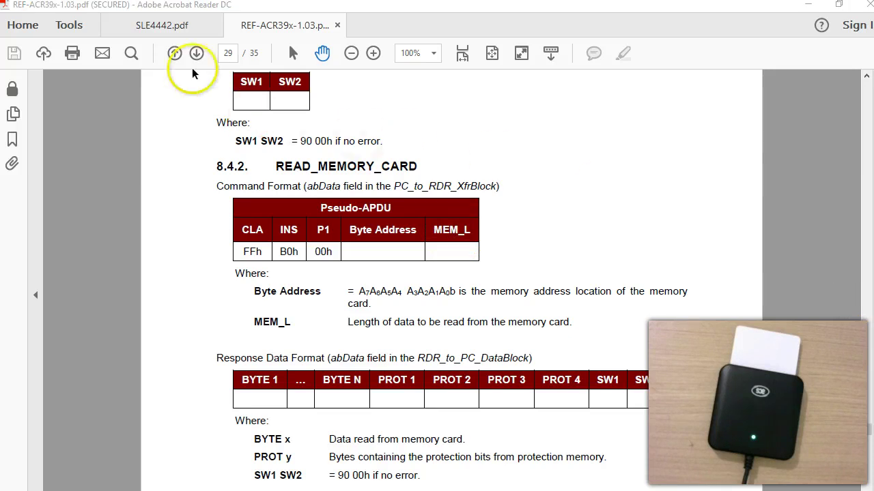
- Match the SLE4442 address table against READ_MEMORY_CARD's Byte Address and MEM_L fields
left_click(162, 25)
scroll(467, 285, "up", 3)
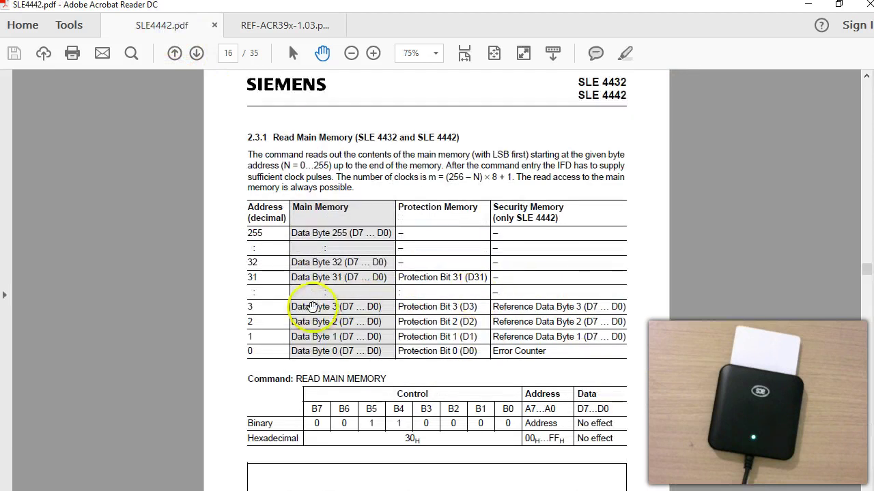
scroll(436, 352, "down", 1)
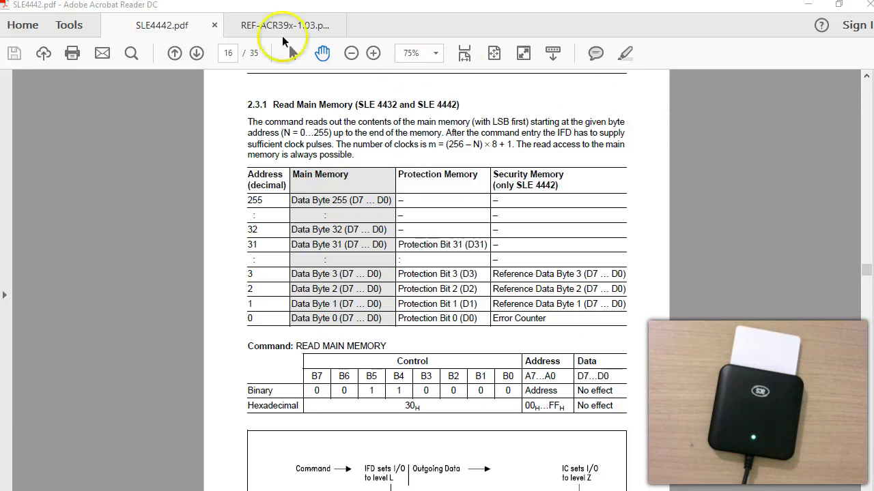
left_click(284, 25)
scroll(444, 335, "down", 1)
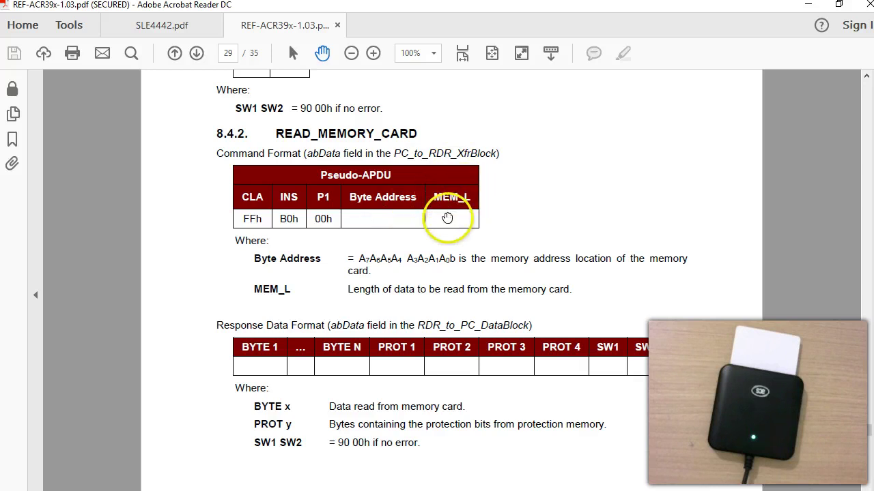
scroll(341, 307, "down", 1)
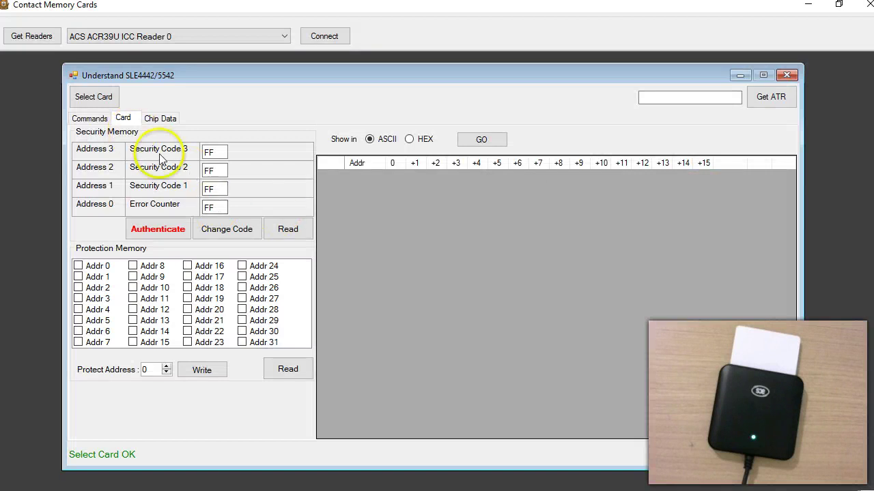
- Read the full main memory and examine the logged 240-byte read and its 90-00 status
left_click(482, 140)
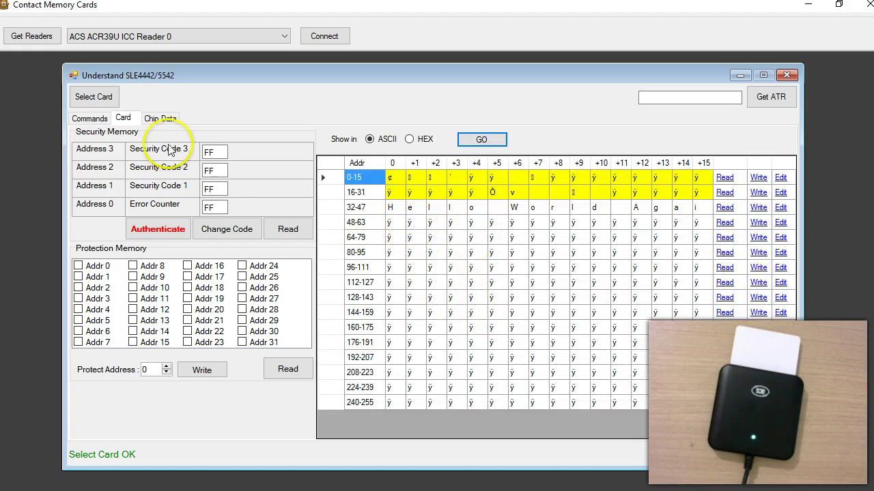
left_click(89, 117)
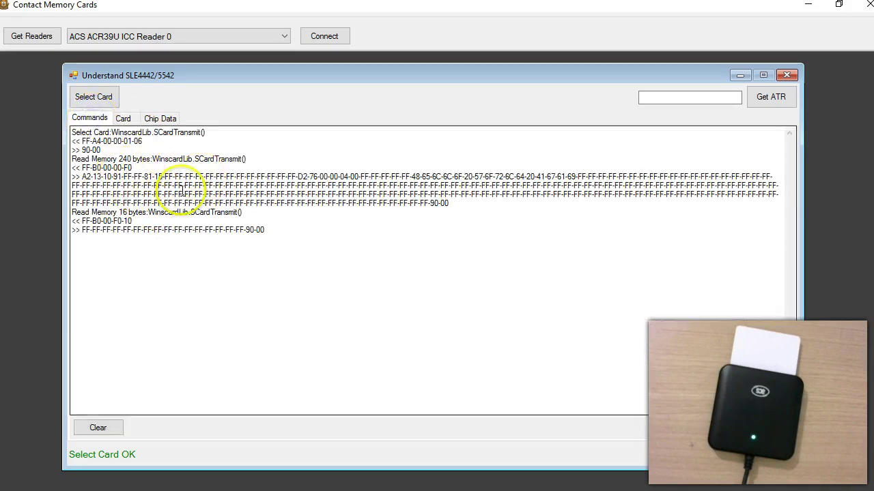
left_click(80, 168)
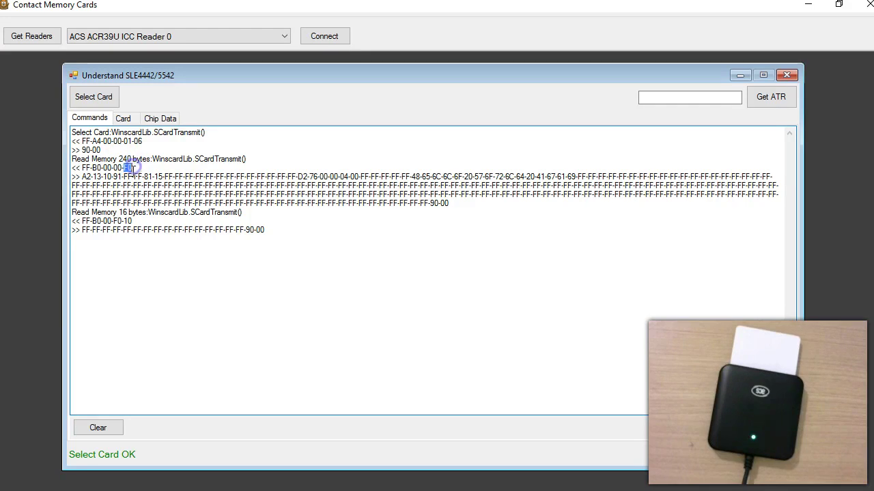
left_click(437, 199)
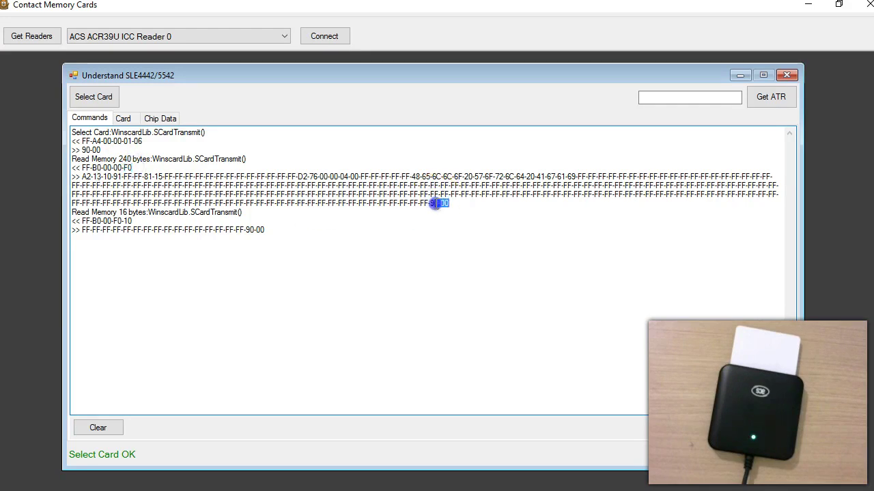
left_click(480, 215)
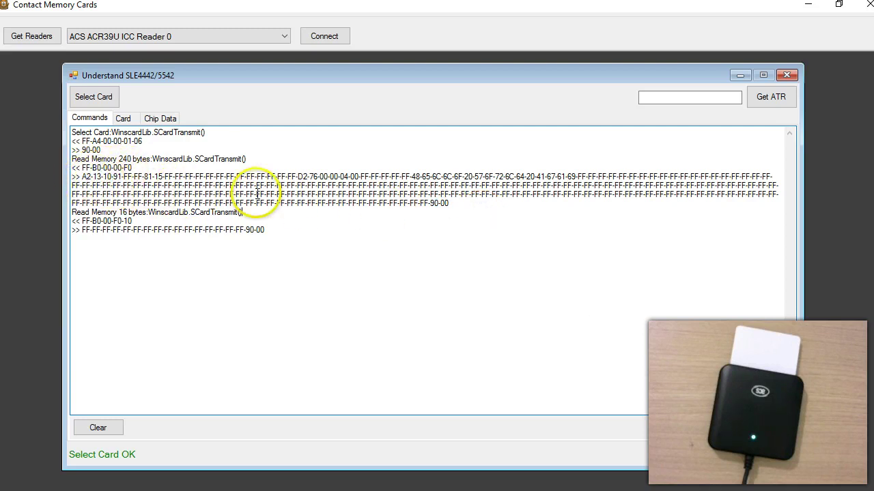
left_click_drag(429, 203, 81, 178)
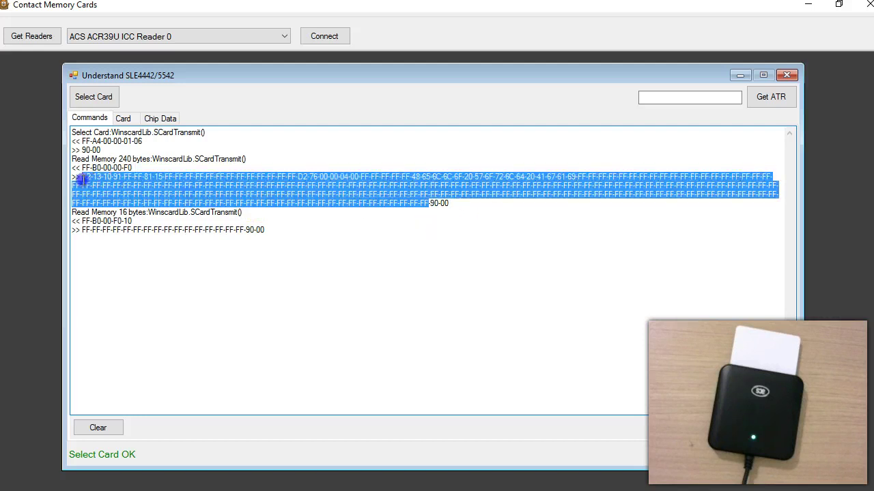
left_click(229, 233)
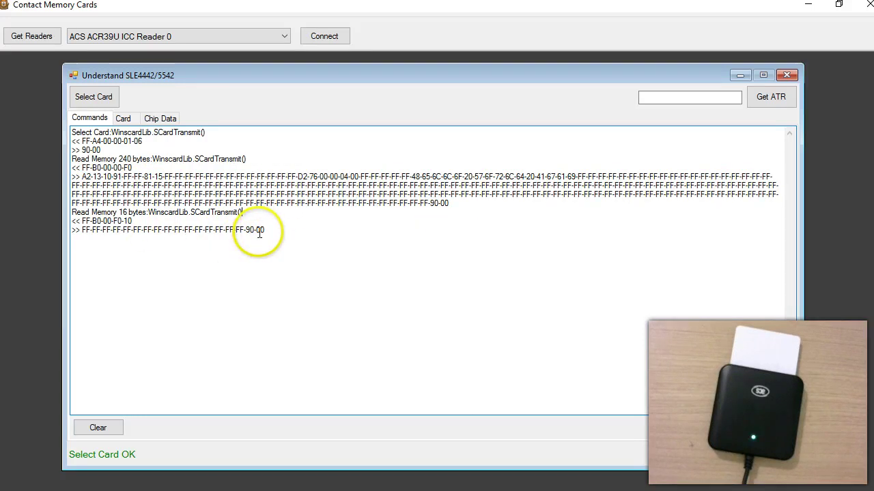
left_click_drag(452, 202, 66, 169)
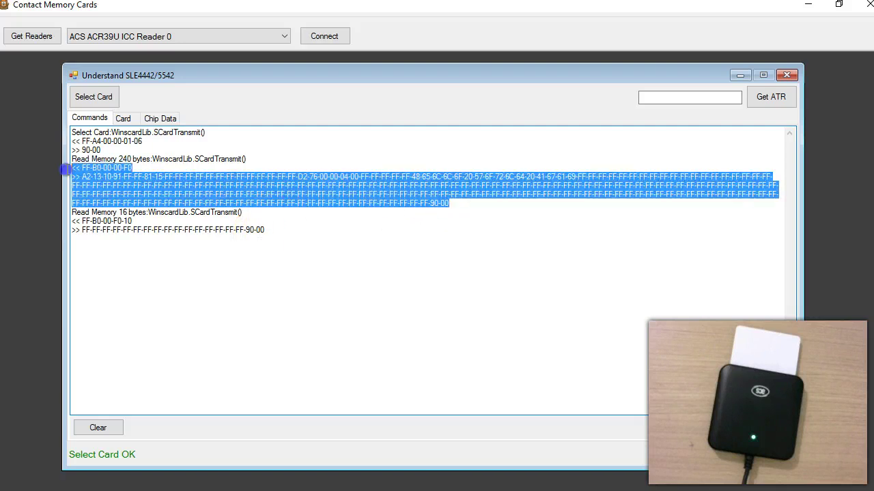
left_click(100, 213)
- Examine the 16-byte Read Memory line (FF-B0-00-F0-10) and both read responses
left_click_drag(244, 213, 78, 215)
left_click(105, 225)
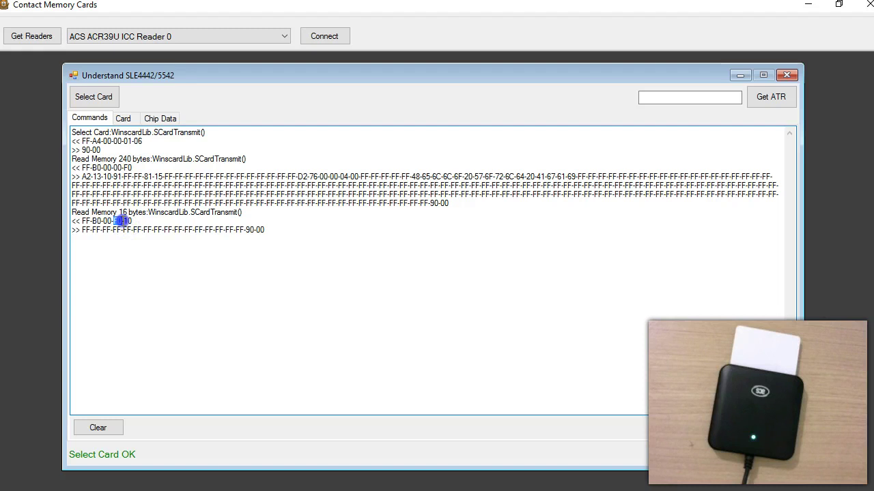
left_click(178, 234)
left_click_drag(273, 234, 73, 179)
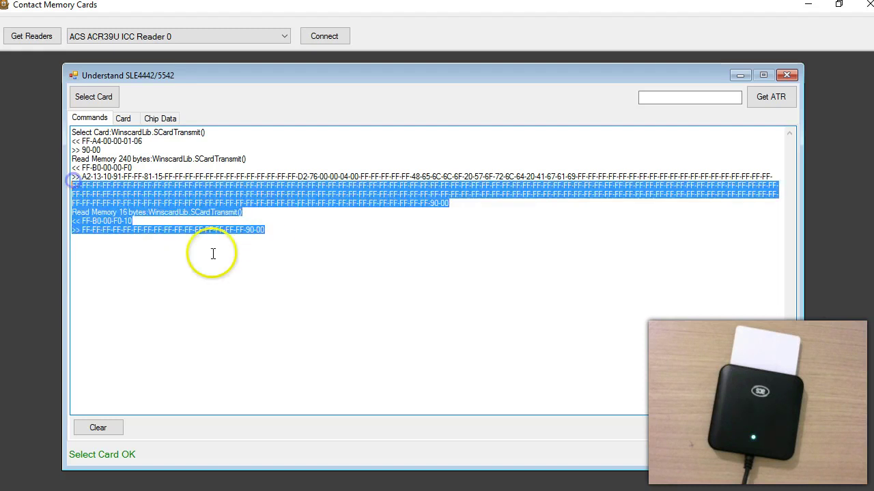
left_click(209, 252)
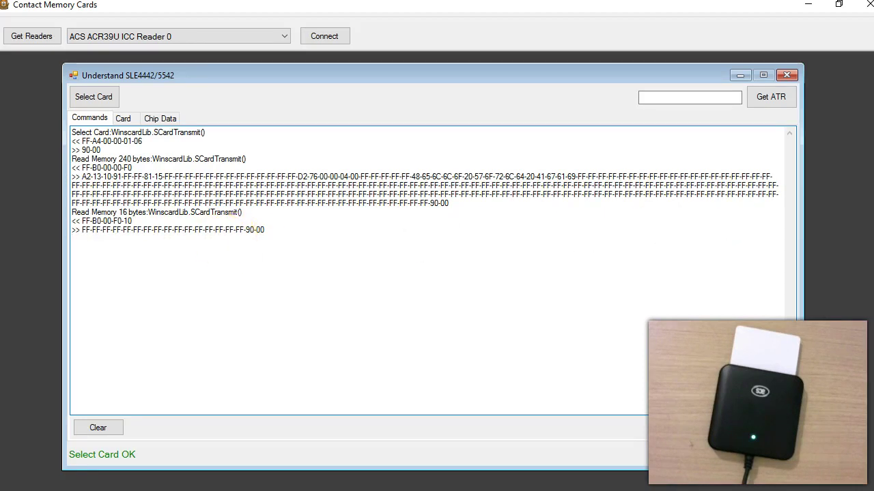
- Bring up the ACR39x reference manual and scroll toward section 8.4.3 on page 30
left_click(833, 116)
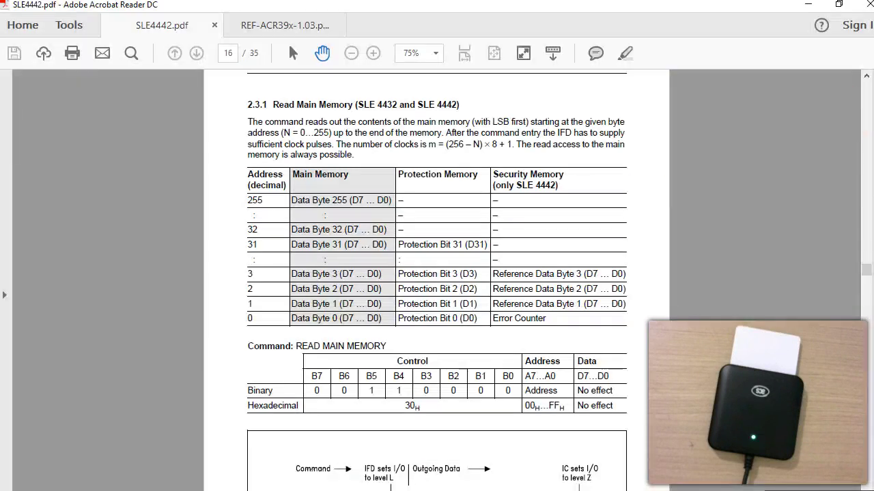
left_click(826, 196)
scroll(250, 348, "down", 4)
scroll(249, 348, "down", 5)
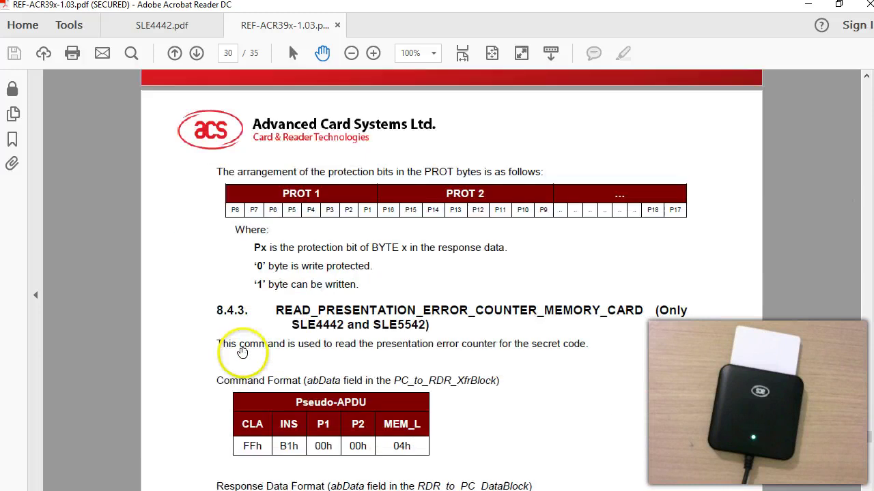
scroll(243, 353, "down", 2)
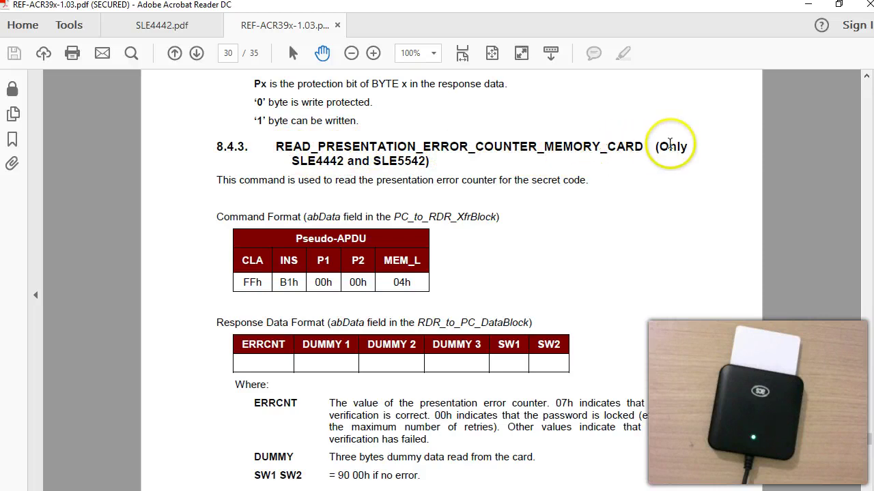
scroll(352, 276, "down", 1)
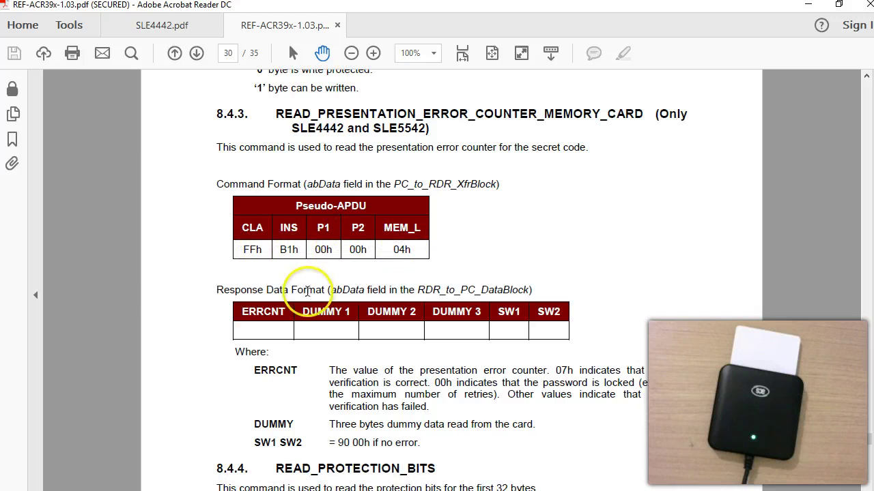
scroll(293, 301, "up", 10)
scroll(281, 321, "up", 12)
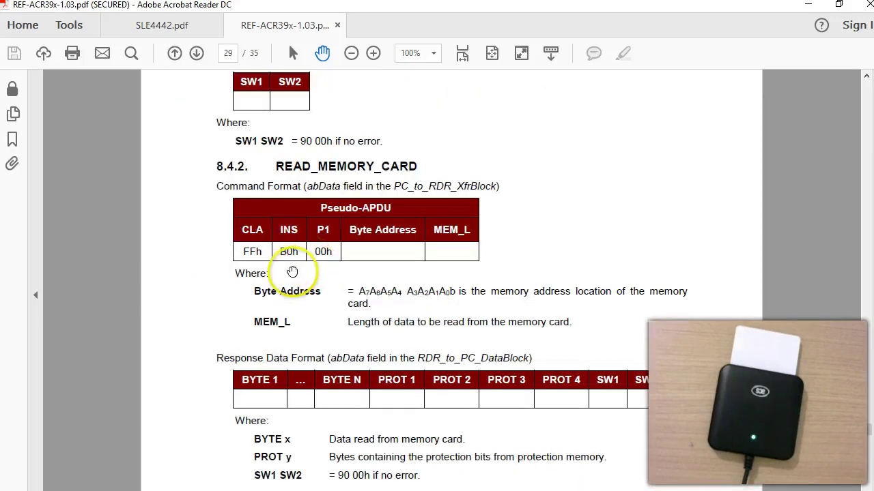
scroll(287, 273, "down", 14)
scroll(295, 301, "down", 12)
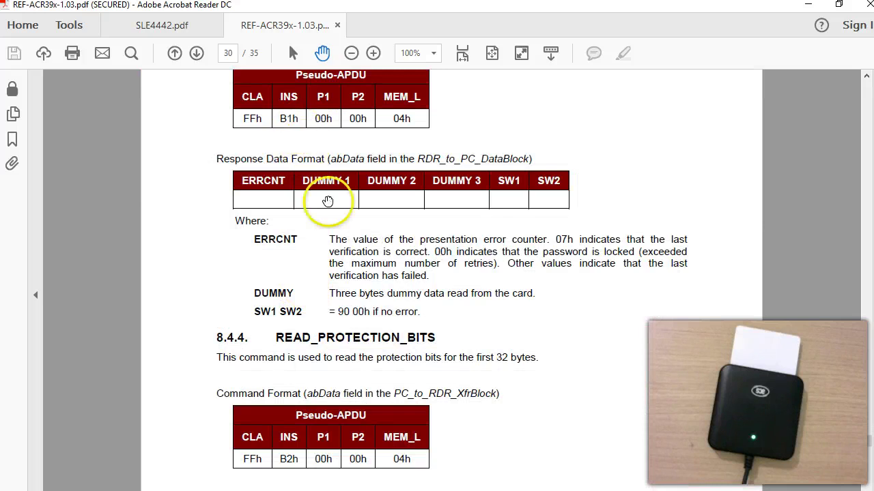
scroll(321, 198, "up", 2)
scroll(344, 245, "up", 6)
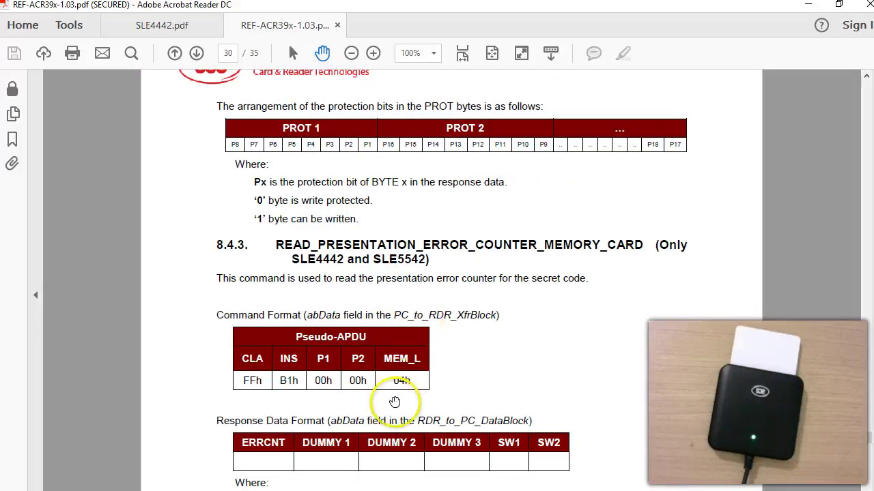
scroll(387, 395, "down", 1)
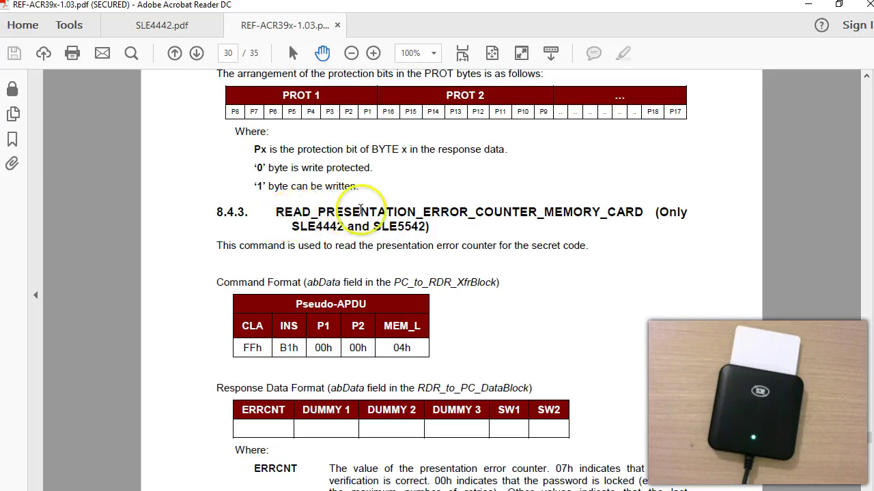
- Study READ_PRESENTATION_ERROR_COUNTER_MEMORY_CARD (FFh B1h 00h 00h 04h) and its 07h and 00h meanings
scroll(401, 323, "down", 1)
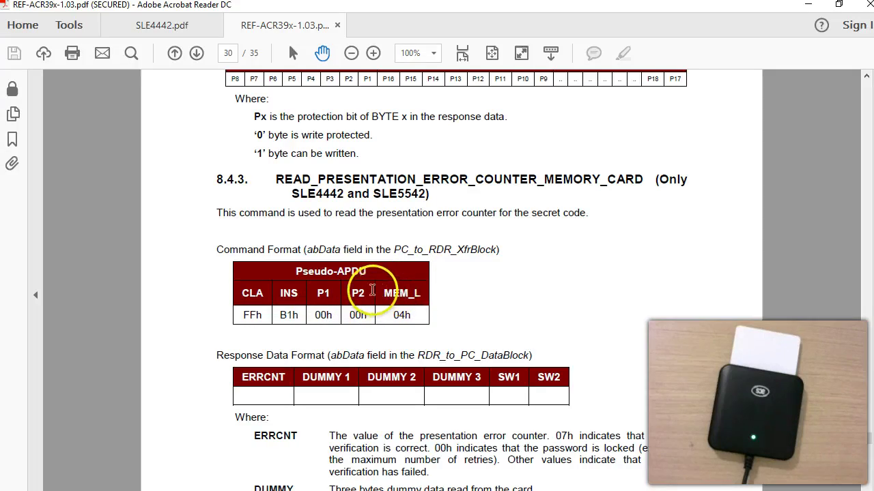
scroll(404, 318, "down", 1)
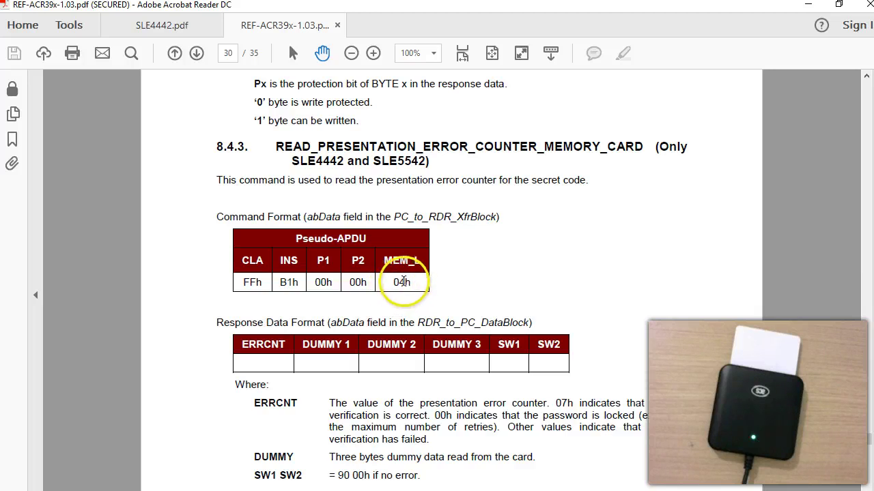
scroll(410, 285, "down", 3)
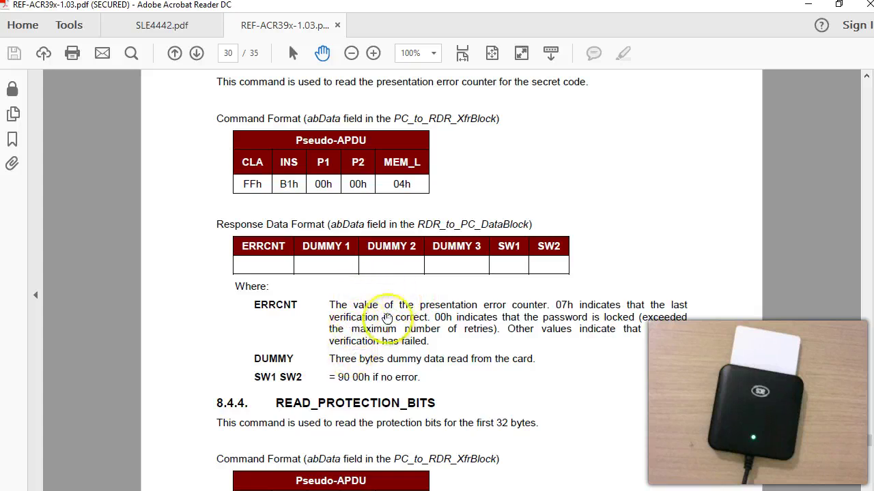
scroll(403, 311, "up", 1)
scroll(404, 311, "down", 1)
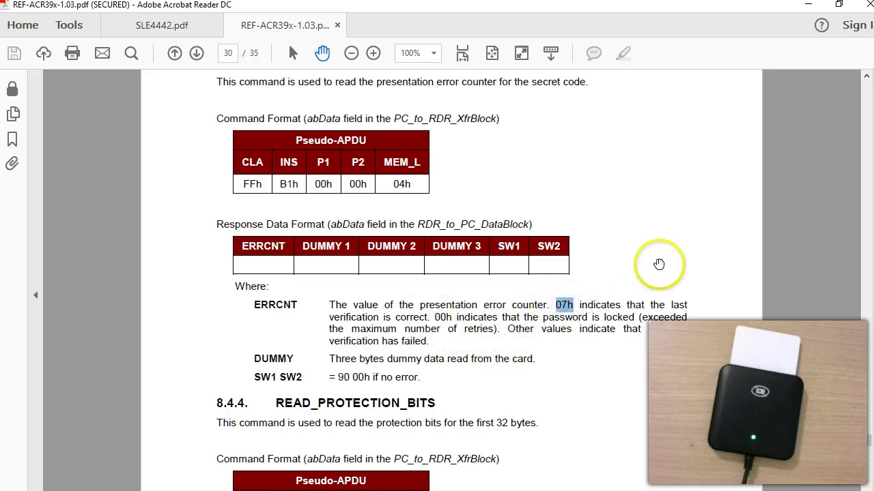
left_click(586, 315)
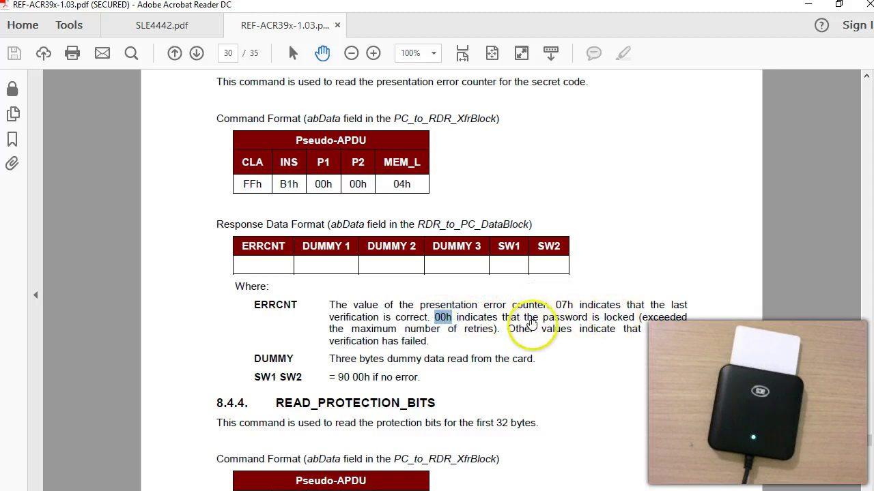
scroll(531, 323, "up", 2)
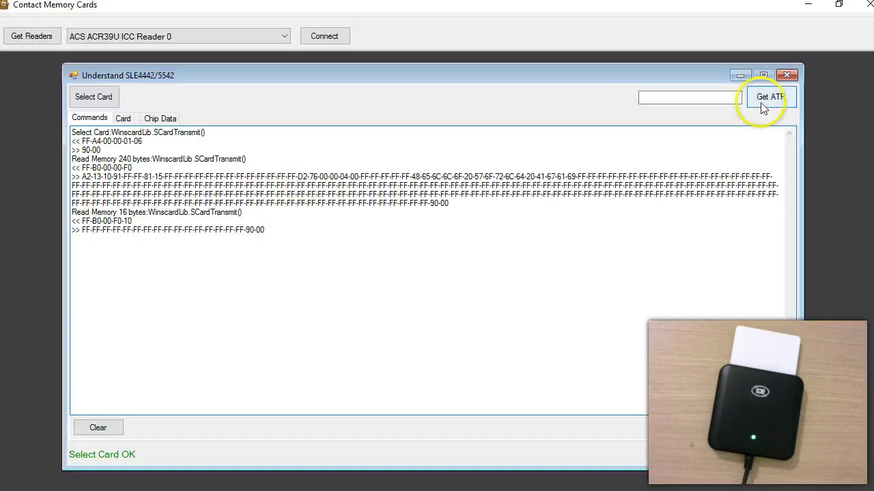
- Clear the Contact Memory Cards command log
left_click(123, 119)
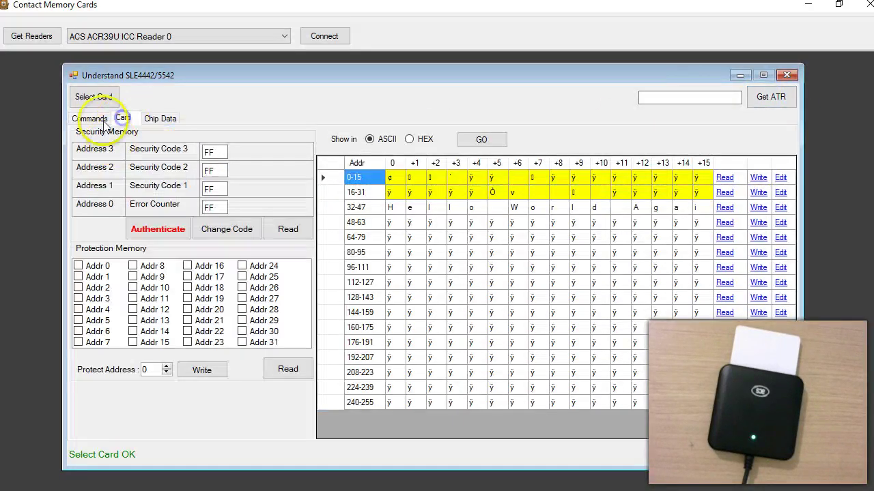
left_click(90, 117)
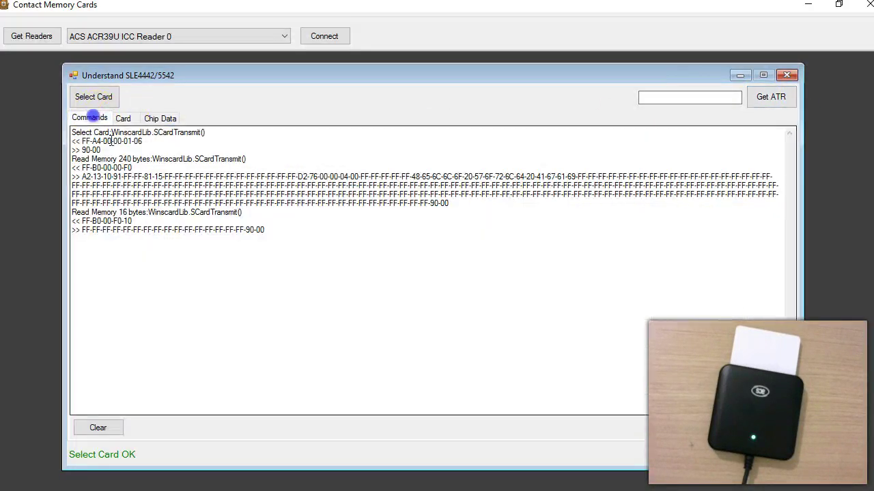
left_click(92, 427)
- Read the security memory (FF-B1-00-00-04), showing error counter 3 and security codes 0
left_click(124, 119)
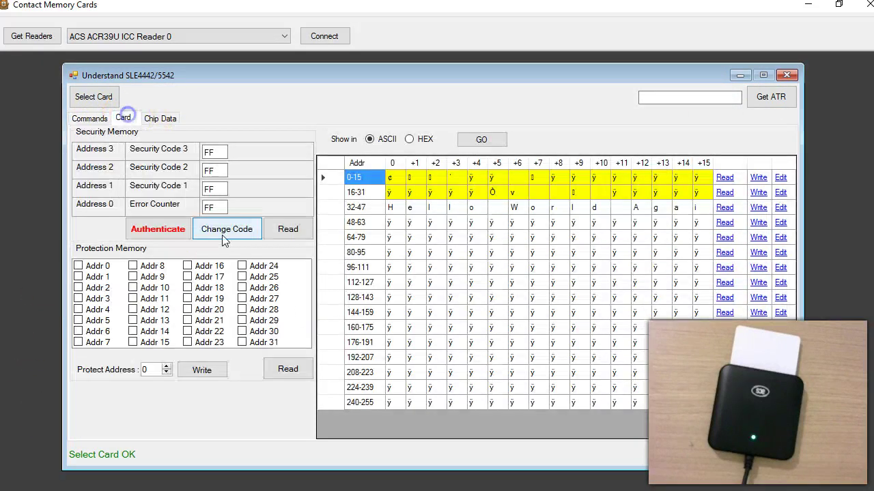
left_click(287, 232)
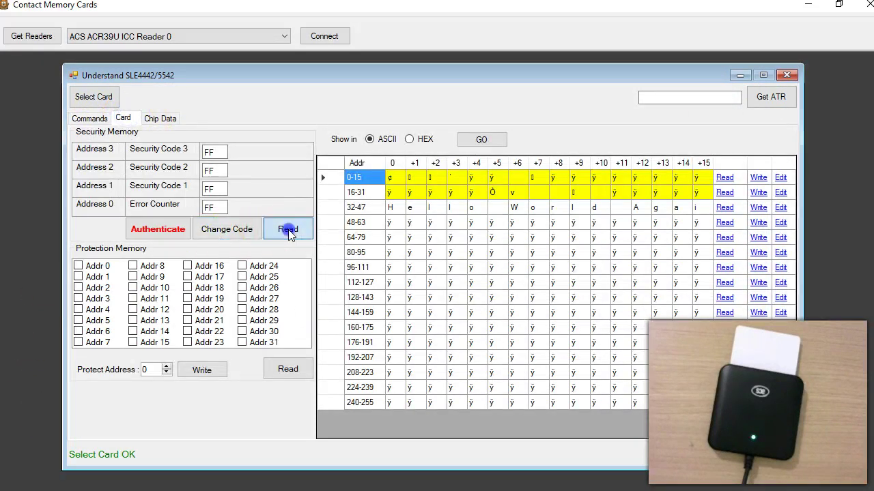
left_click(88, 116)
left_click_drag(80, 141, 104, 141)
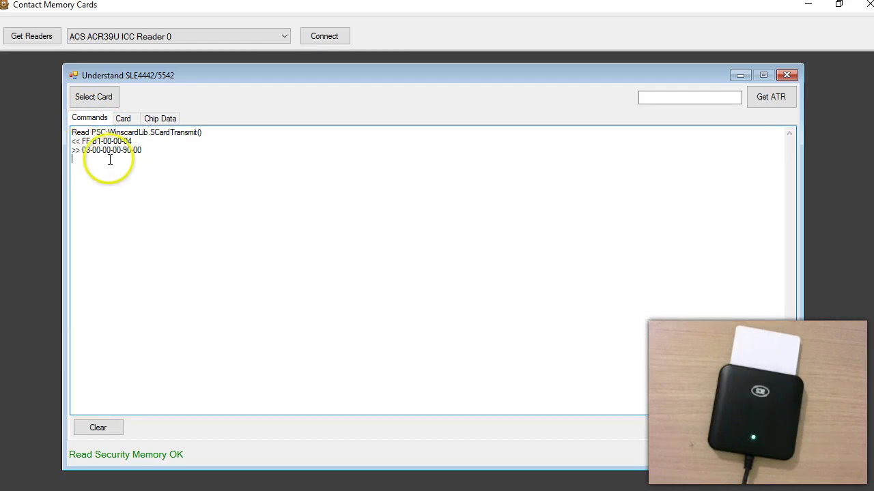
left_click(123, 118)
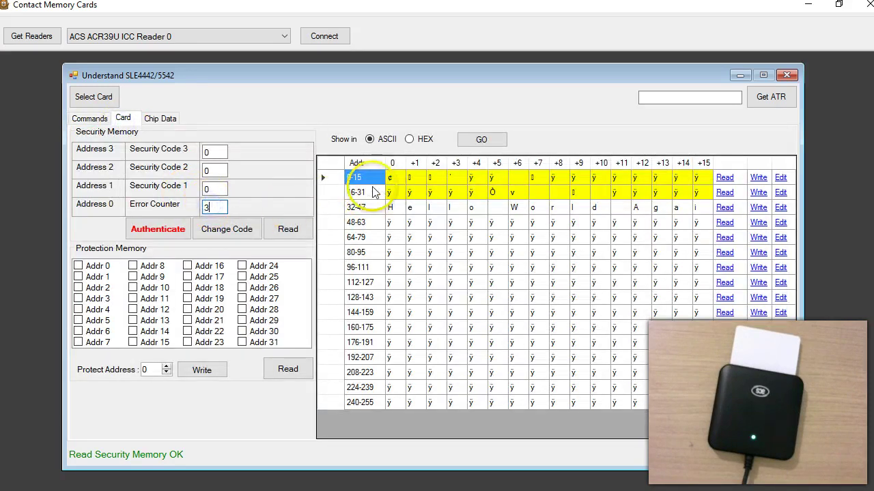
left_click(216, 207)
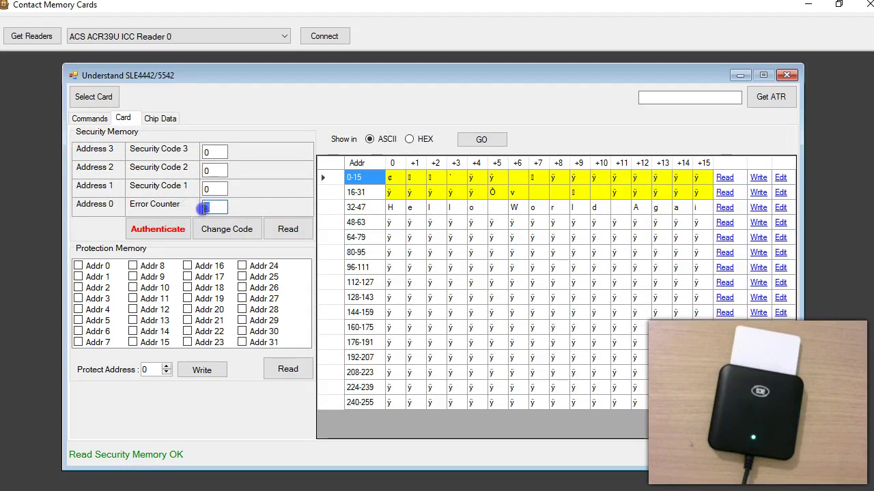
left_click(213, 152)
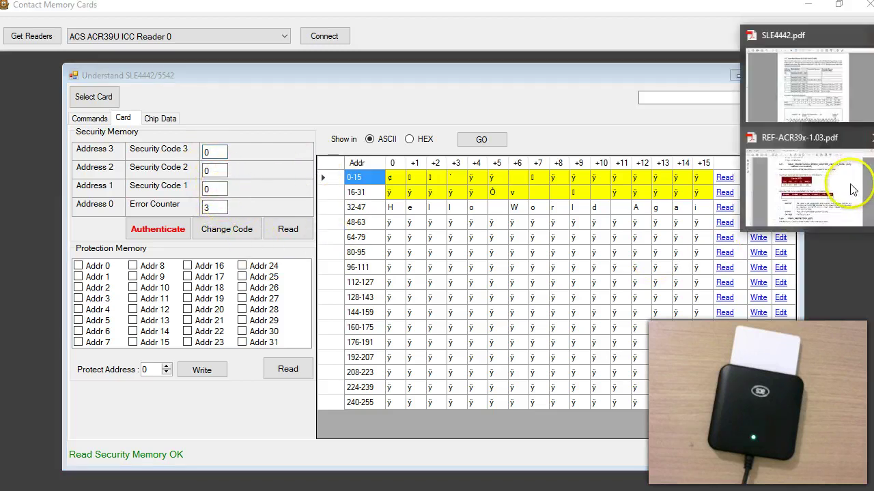
- Scroll the ACR39x manual to section 8.4.4 READ_PROTECTION_BITS (FFh B2h 00h 00h 04h)
left_click(852, 174)
scroll(400, 332, "down", 5)
scroll(403, 332, "down", 2)
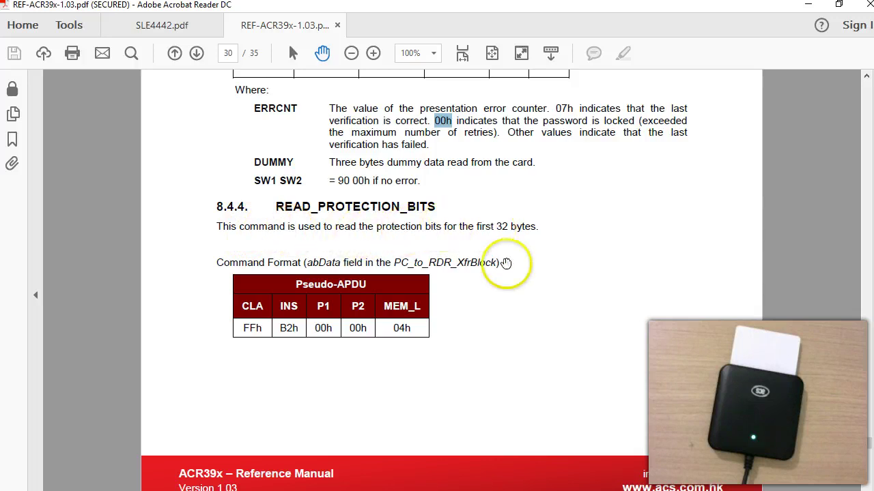
scroll(496, 298, "down", 3)
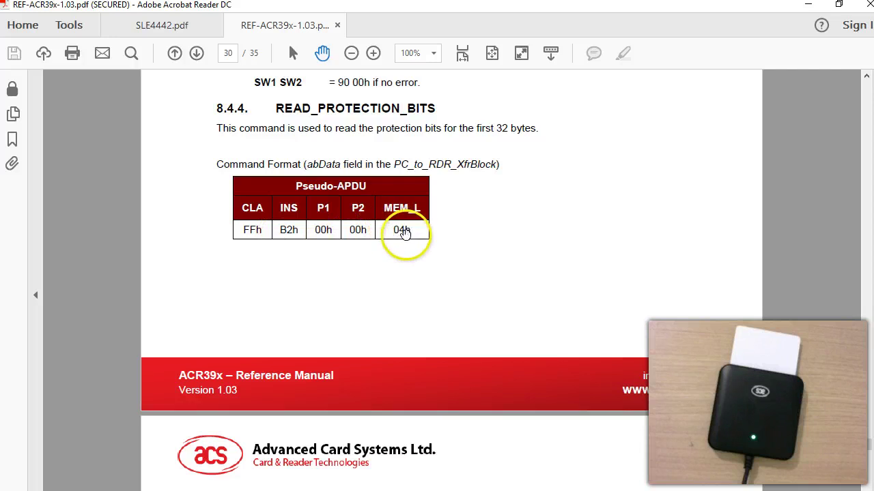
scroll(469, 273, "down", 1)
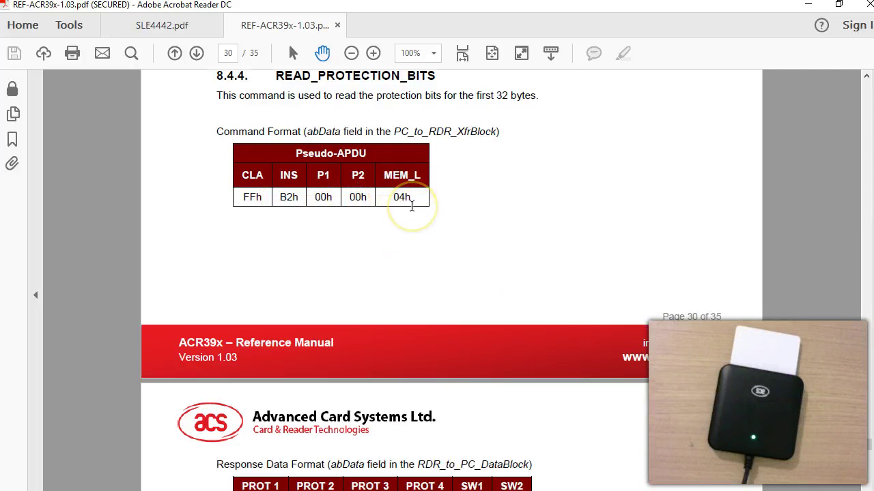
scroll(410, 212, "down", 1)
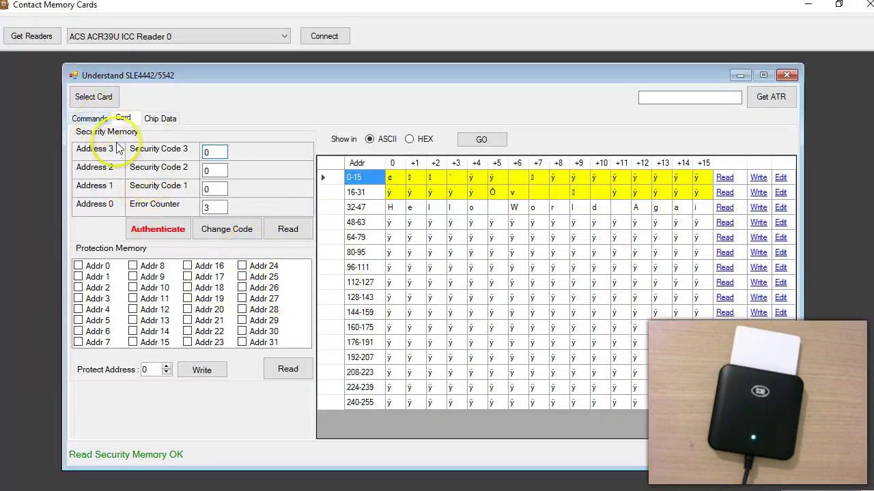
- Read the protection bits and check the logged FF-B2-00-00-04 command and its 90-00 status
left_click(287, 378)
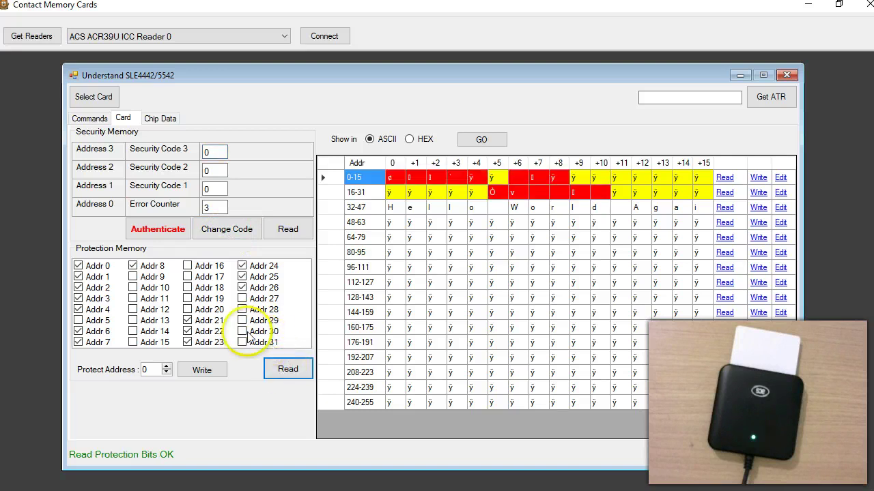
left_click(82, 116)
double_click(96, 167)
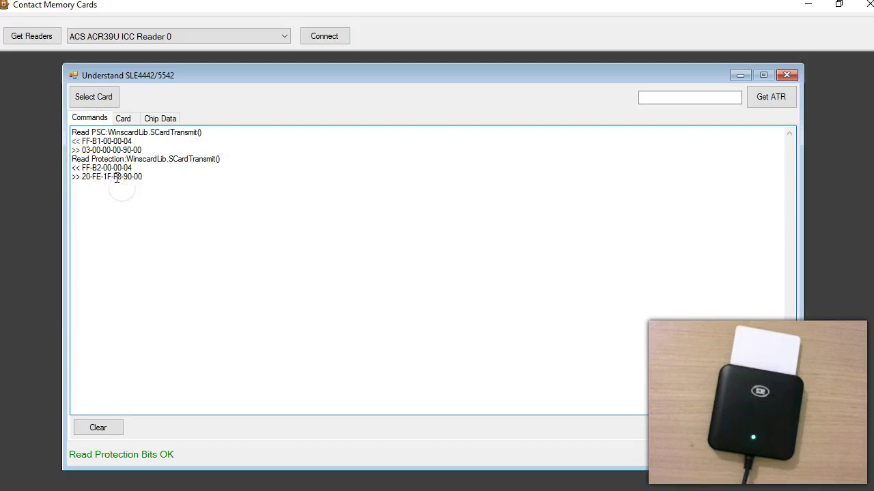
left_click(125, 148)
left_click_drag(140, 150, 143, 149)
- Mark the 20-FE-1F-F8 protection bytes in the response, then return to the card memory view
left_click(129, 121)
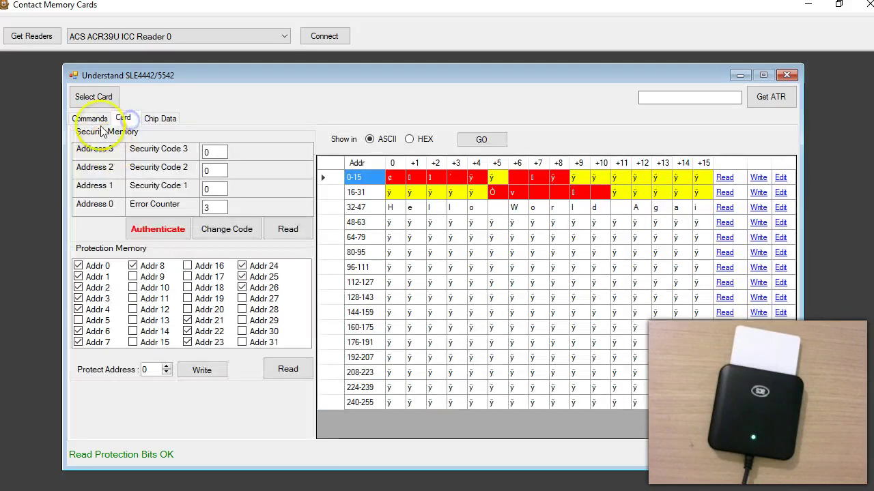
left_click(96, 118)
left_click_drag(105, 176, 79, 176)
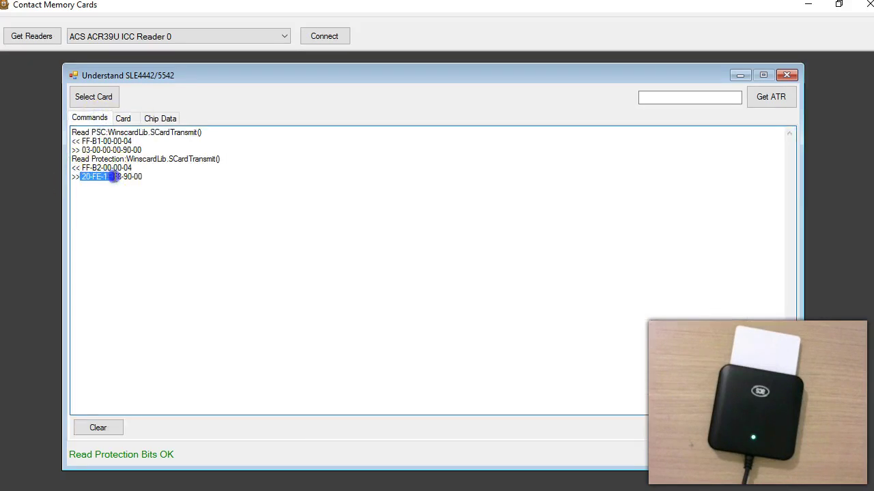
left_click(131, 119)
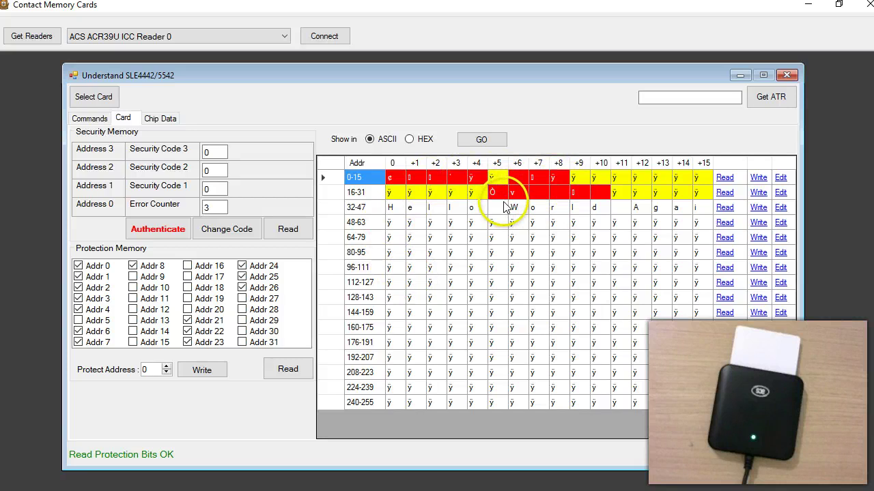
left_click(872, 184)
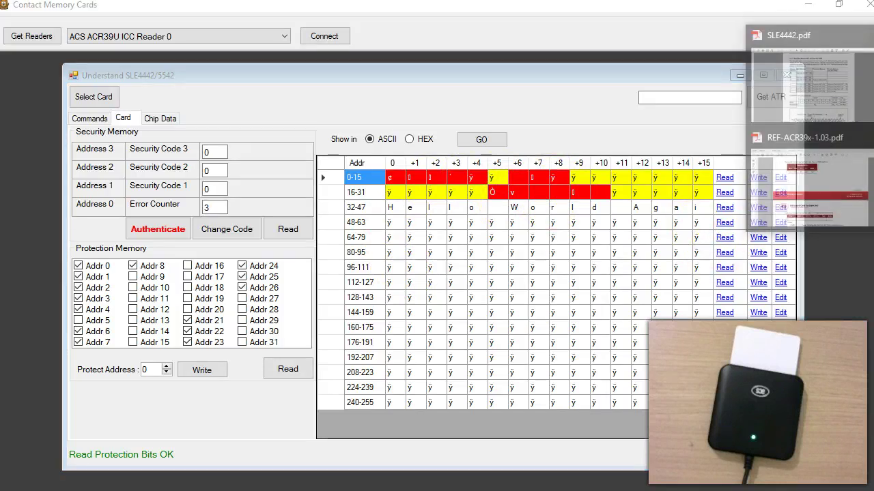
- Read the PROT bytes table and 8.4.5 WRITE_MEMORY_CARD (FFh D0h 00h) in the ACR39x manual
left_click(853, 172)
scroll(295, 344, "down", 3)
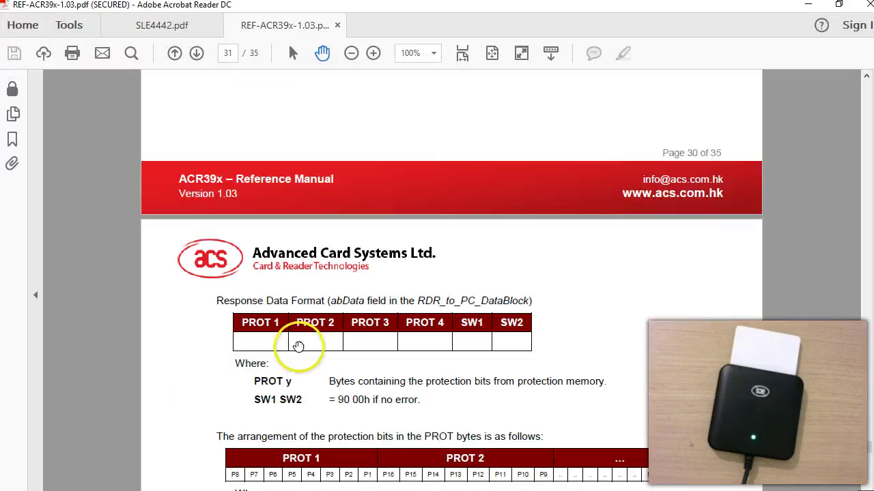
scroll(298, 346, "down", 6)
scroll(331, 363, "down", 7)
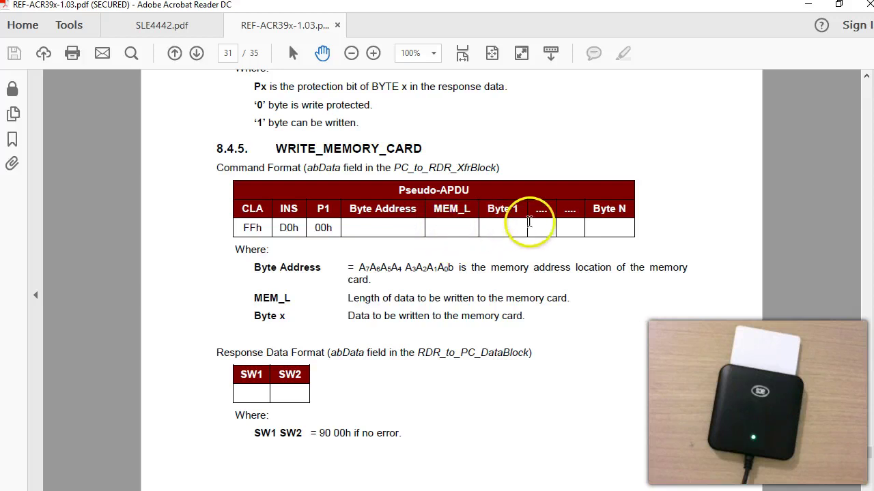
scroll(599, 318, "down", 1)
scroll(598, 318, "up", 1)
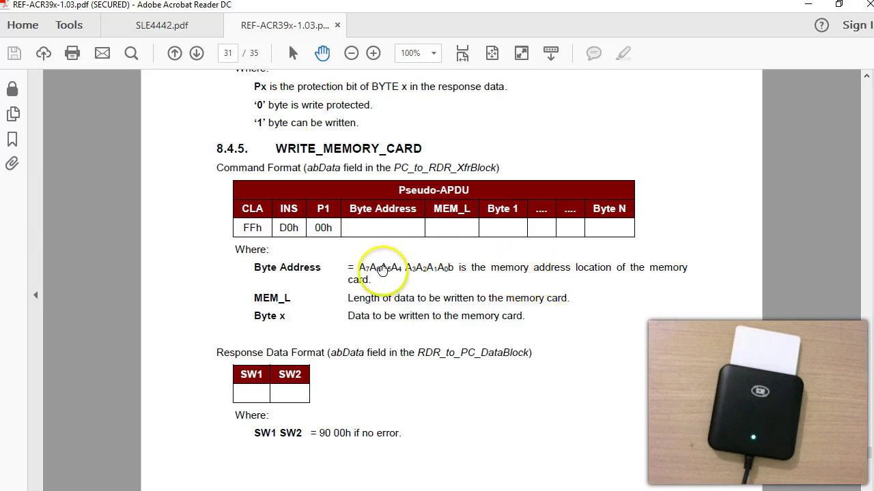
key("alt+Tab")
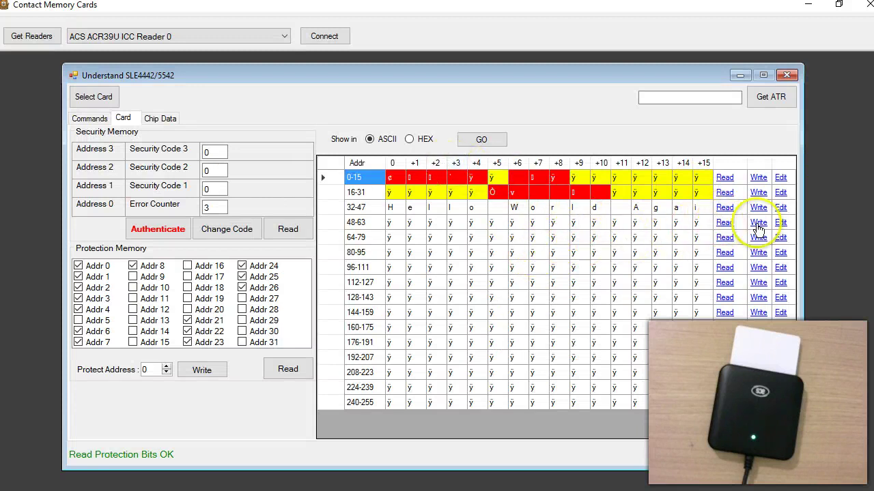
- Enter the card's security code in the Security Code boxes and authenticate
left_click(660, 226)
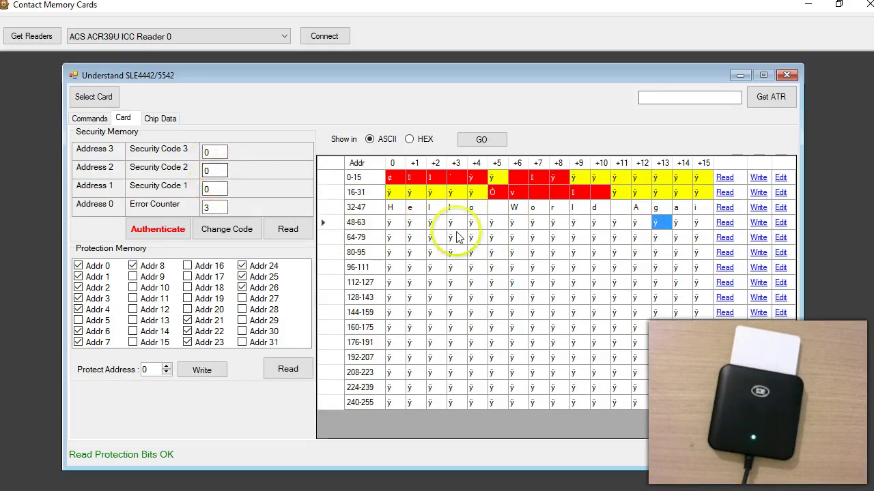
left_click_drag(211, 153, 195, 156)
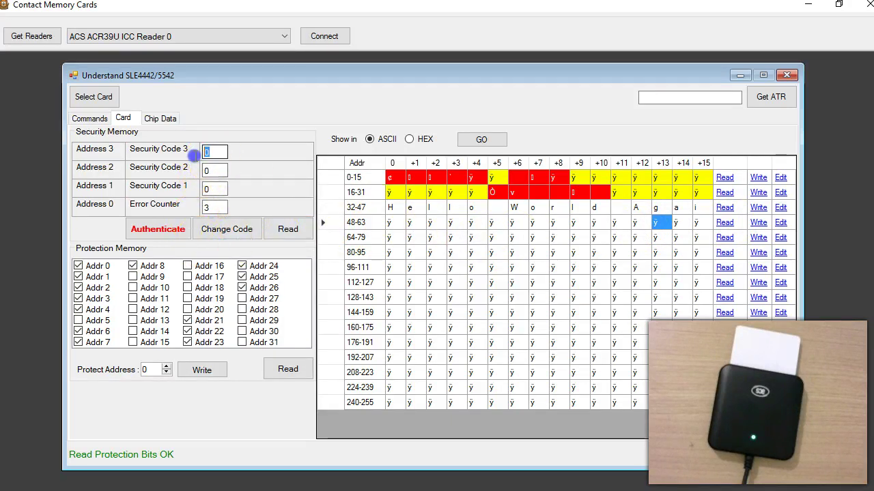
type("FF")
left_click_drag(219, 189, 195, 191)
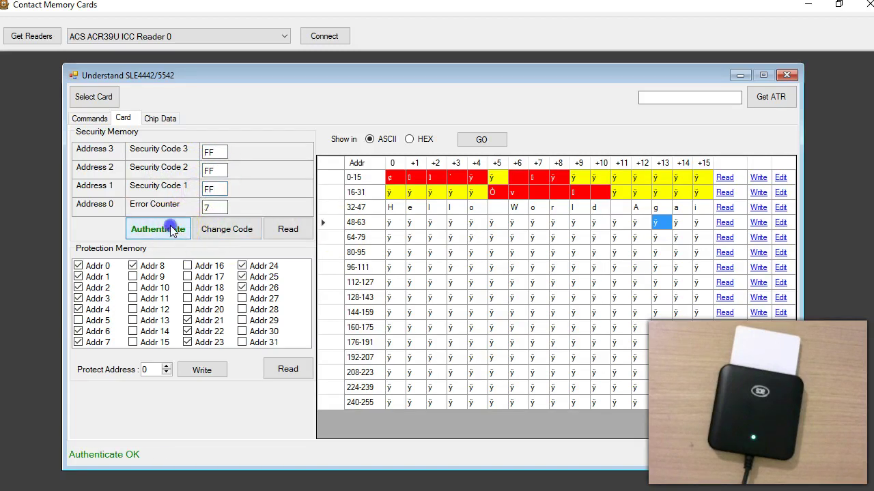
left_click(682, 237)
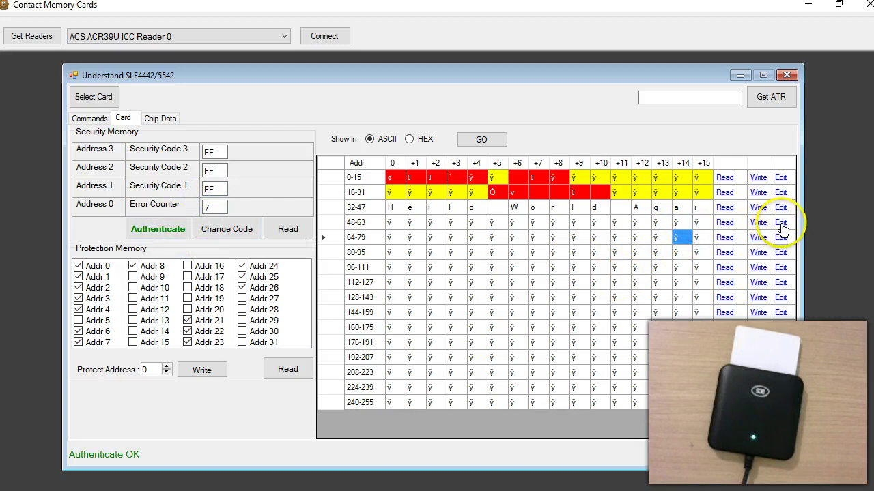
- Set memory row 48-63 to 'Hello World' and write it to the card
left_click(780, 224)
left_click_drag(434, 248, 232, 263)
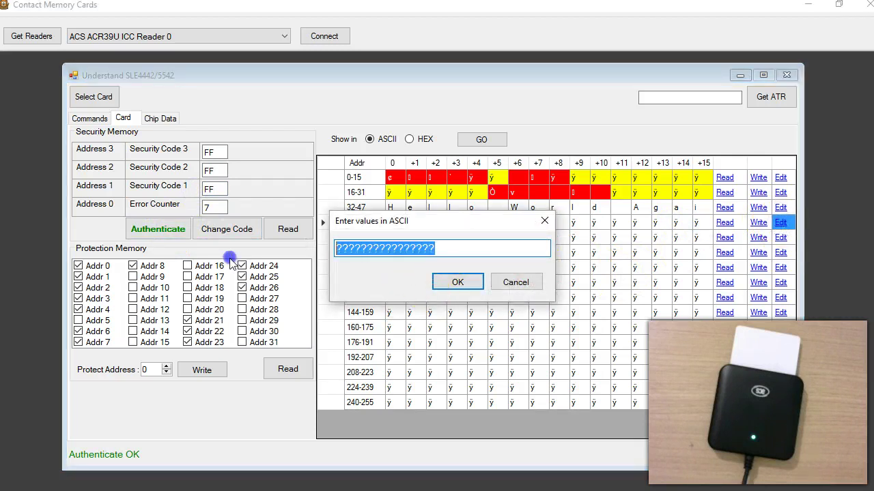
type("Hello World")
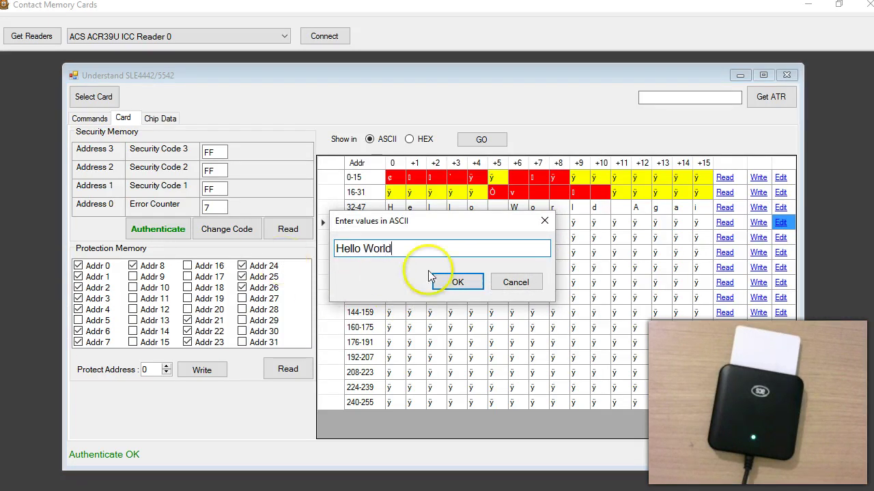
left_click(459, 282)
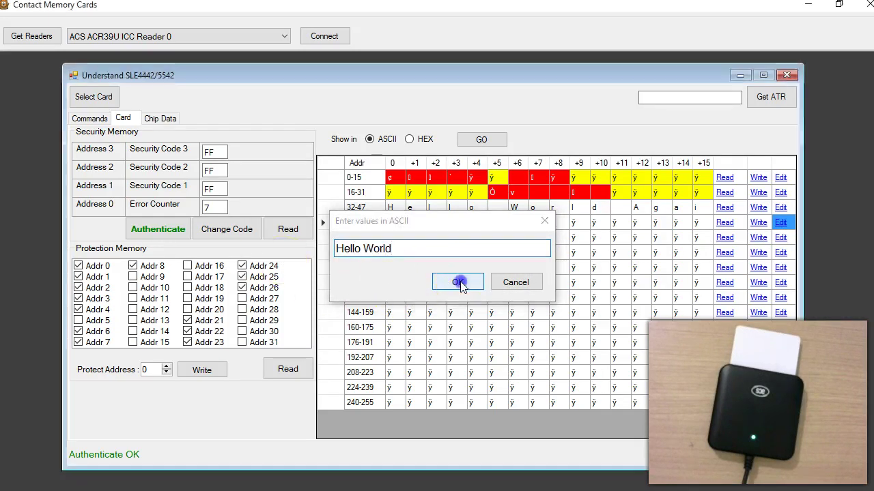
left_click(86, 119)
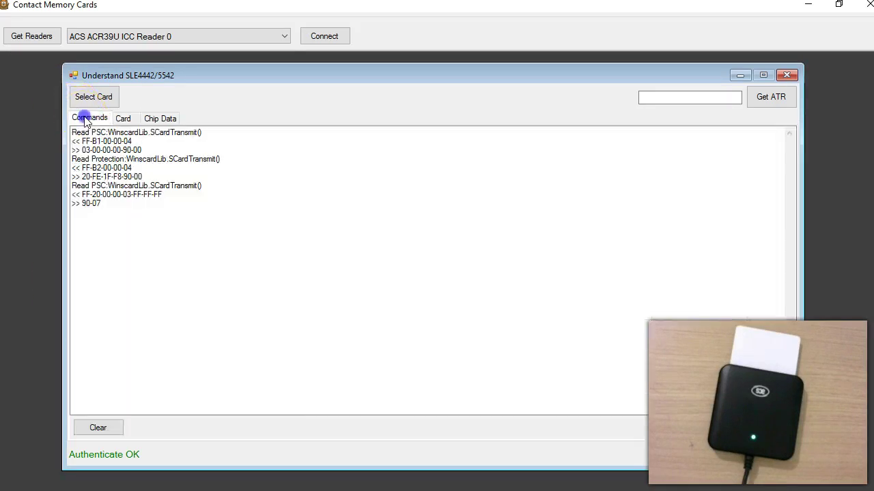
left_click(124, 120)
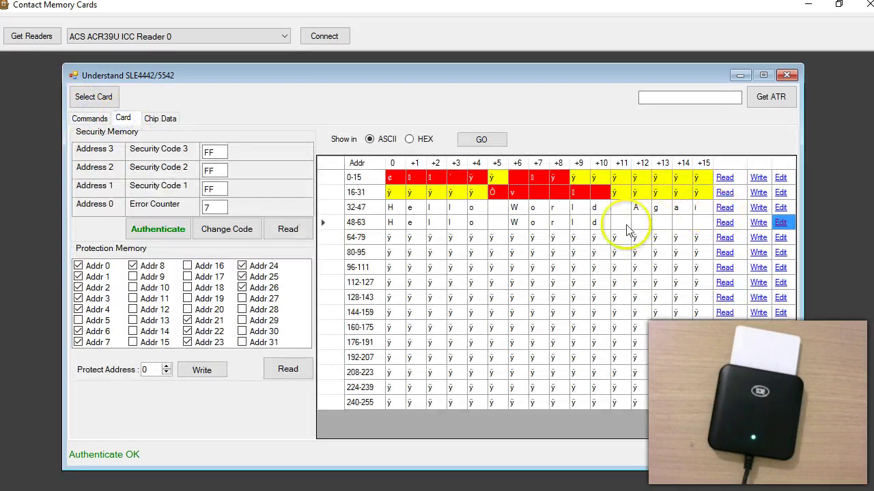
left_click(758, 224)
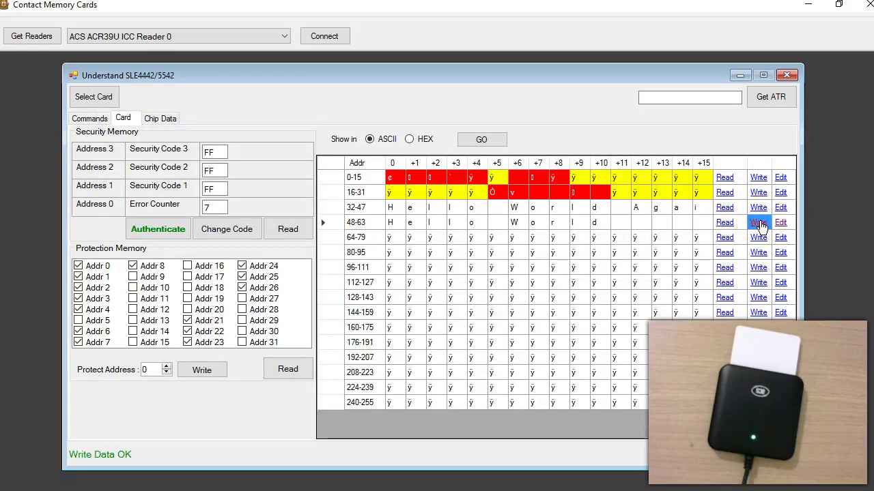
- Compare the logged Write Memory command FF-D0-00-30-10 against the ACR39x manual
left_click(81, 118)
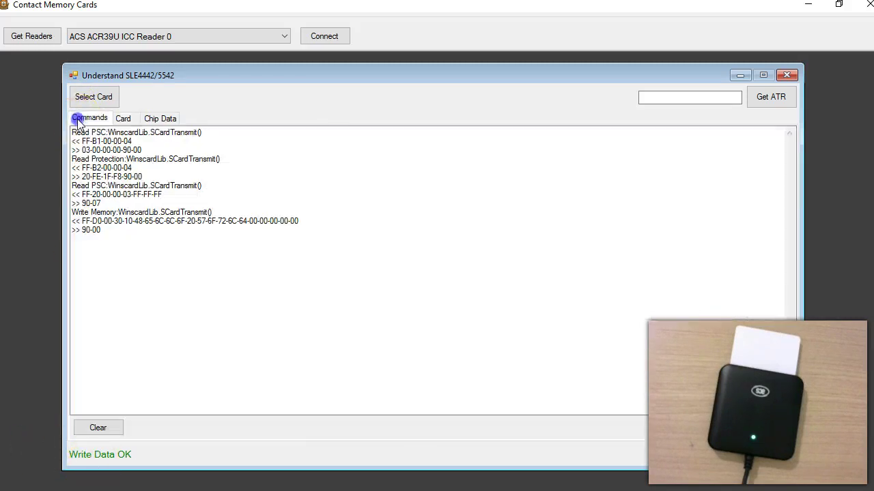
left_click(96, 240)
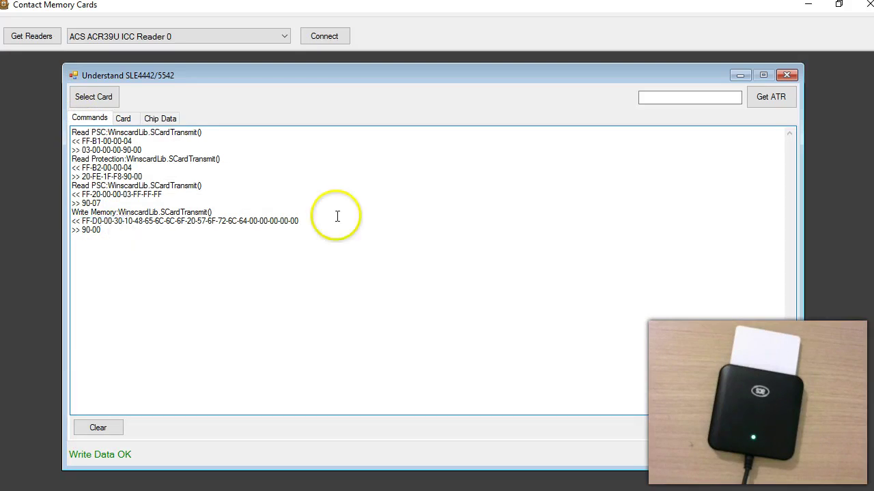
mouse_move(844, 262)
left_click(747, 205)
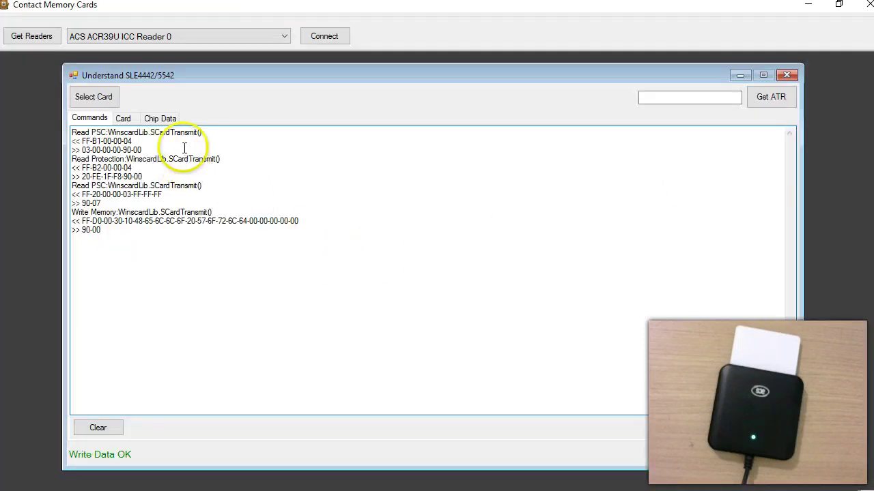
left_click(123, 118)
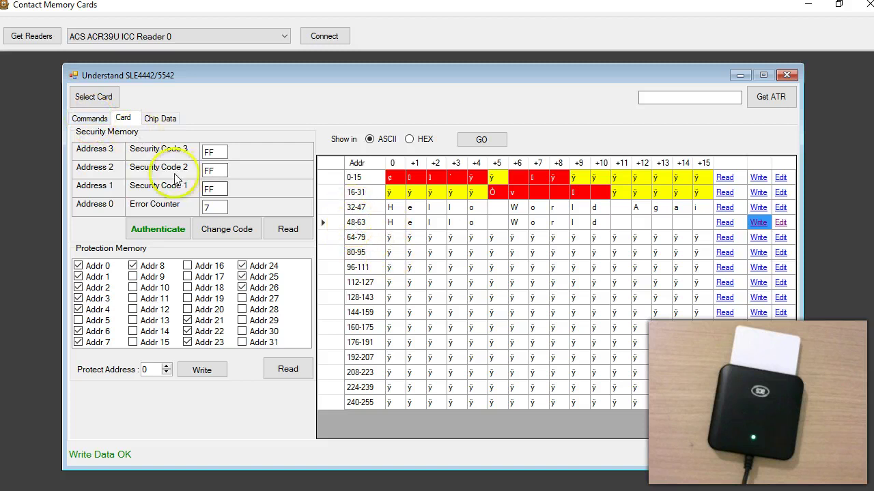
- Highlight the Hello World data bytes and the 90-00 reply of the logged write command
left_click(94, 118)
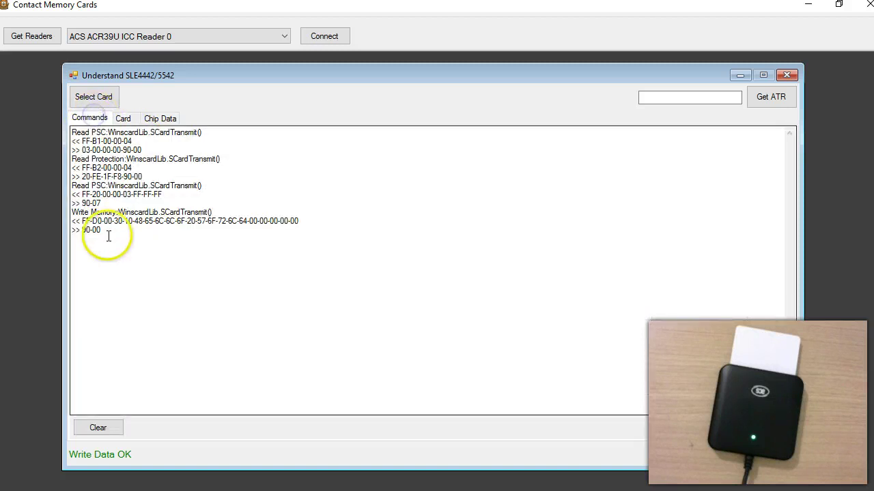
left_click(129, 222)
left_click_drag(129, 223, 136, 230)
left_click(136, 230)
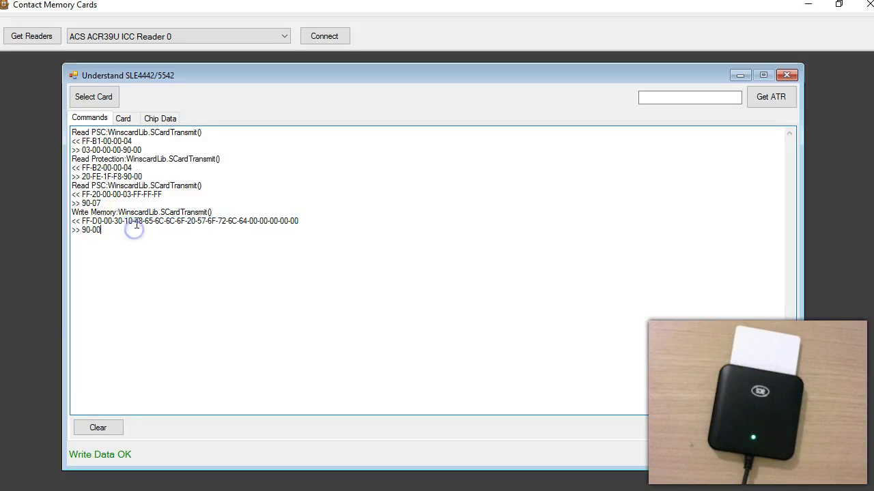
left_click_drag(136, 221, 215, 223)
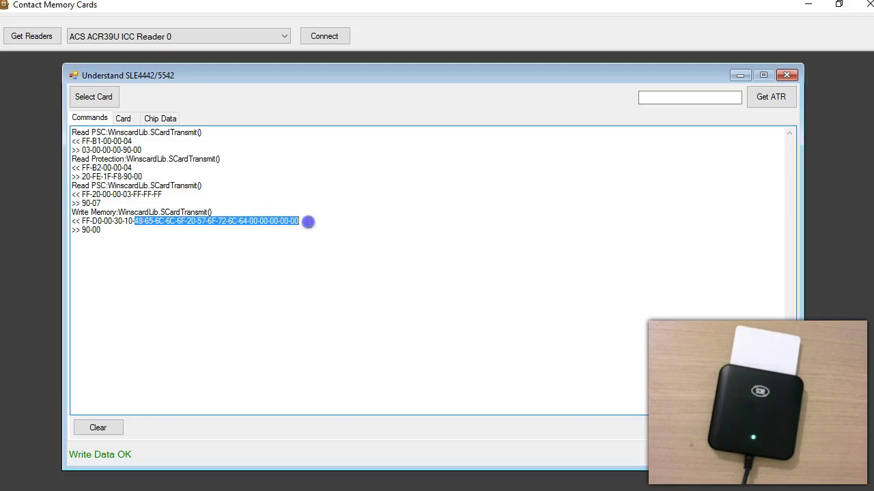
left_click(270, 230)
left_click_drag(91, 232, 107, 232)
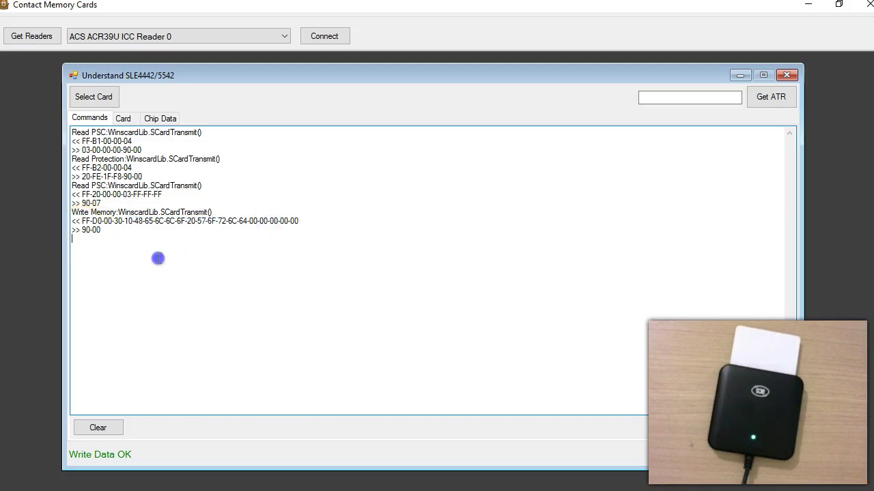
left_click(122, 118)
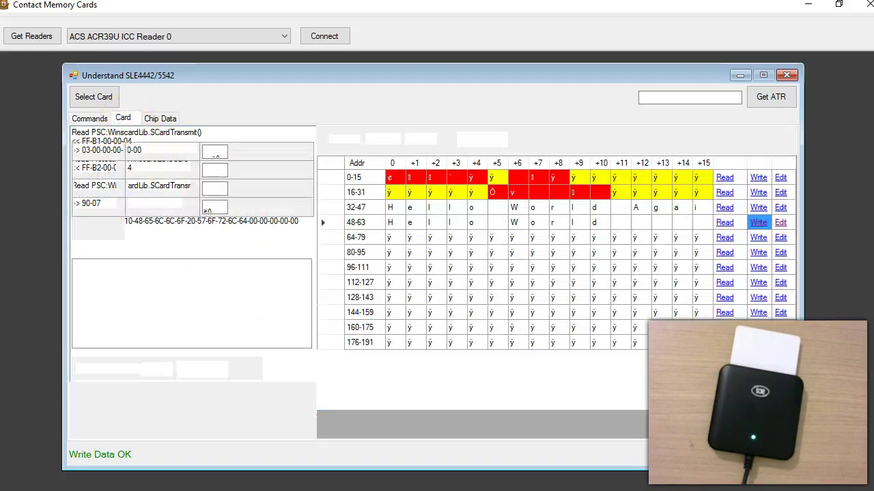
- Scroll the ACR39x manual to 8.4.6 WRITE_PROTECTION_MEMORY_CARD (FFh D1h 00h) on page 32
left_click(847, 160)
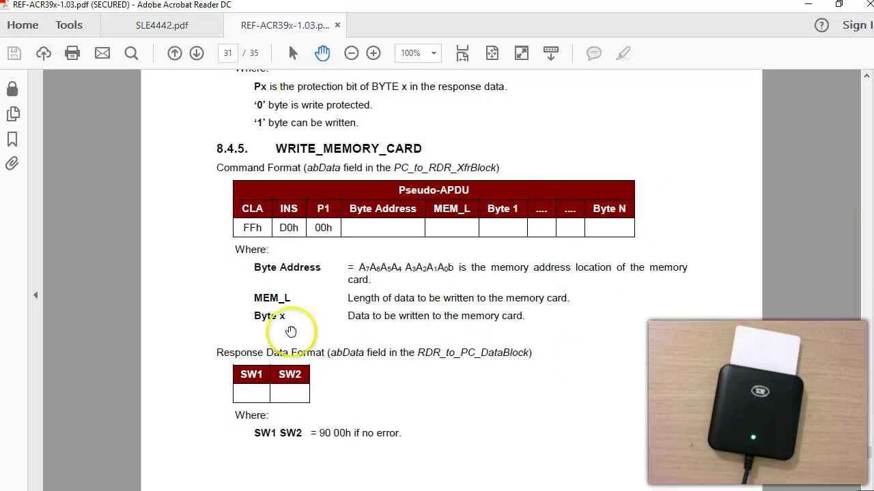
scroll(328, 335, "down", 5)
scroll(304, 342, "down", 8)
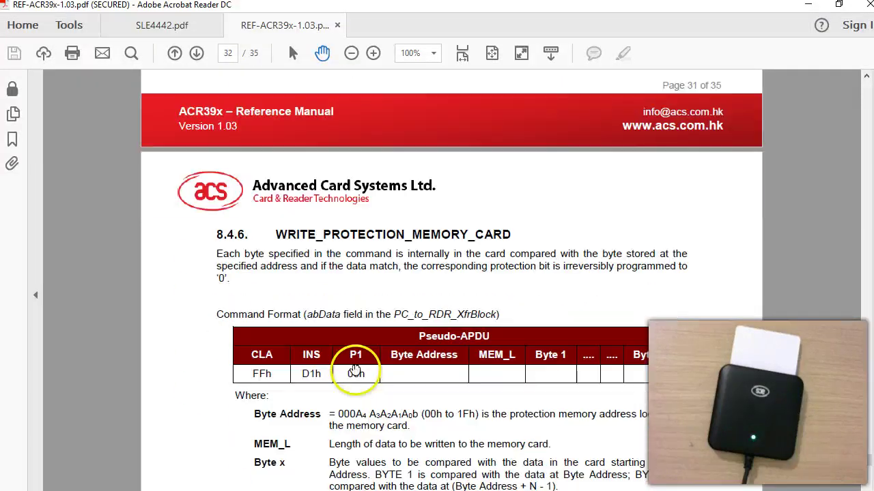
scroll(355, 370, "down", 2)
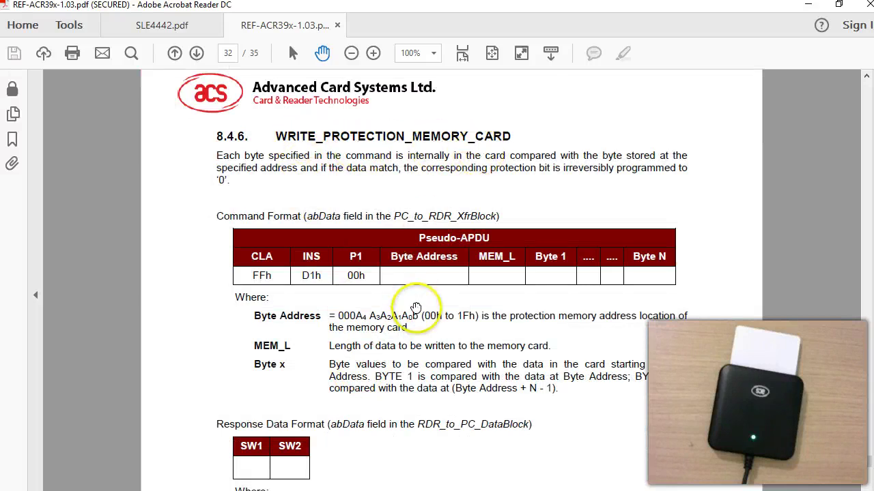
scroll(415, 307, "down", 1)
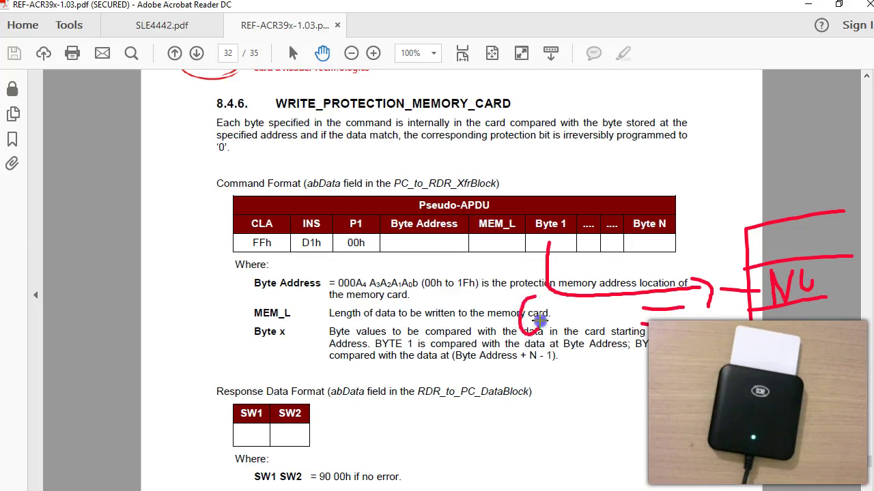
key("e")
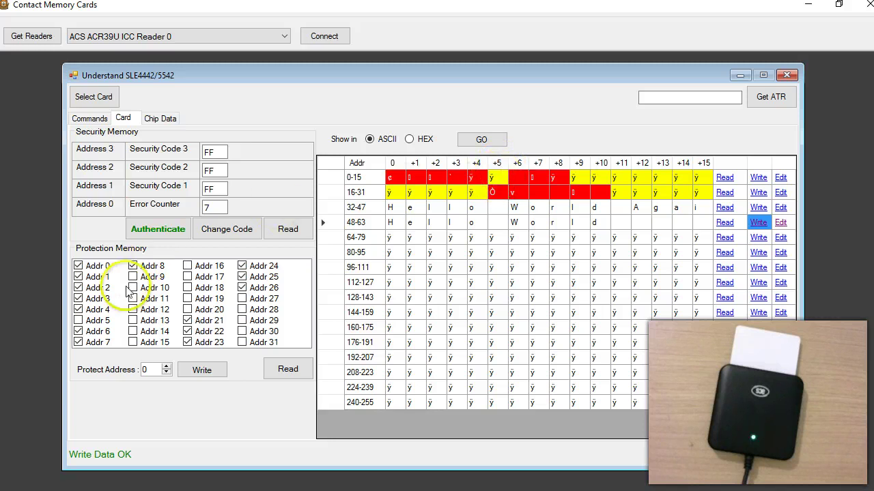
- Set the protect address to 5 and write-protect it on the card
left_click(166, 367)
left_click(166, 367)
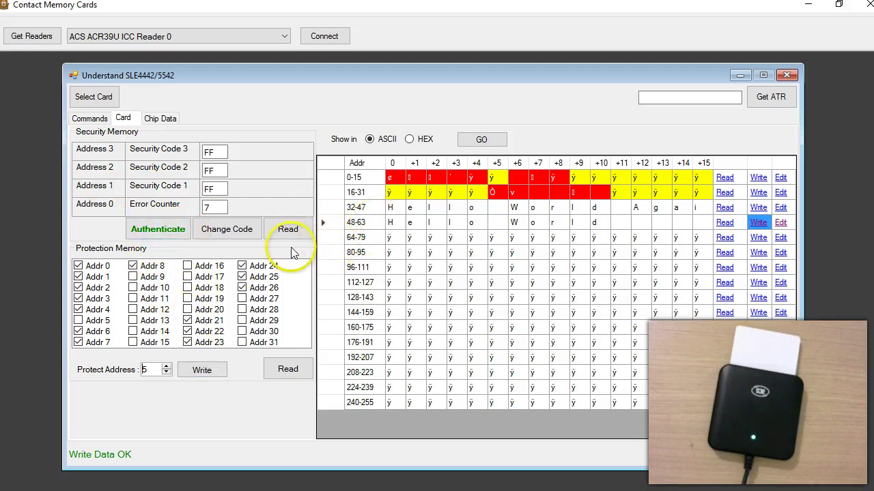
left_click(207, 374)
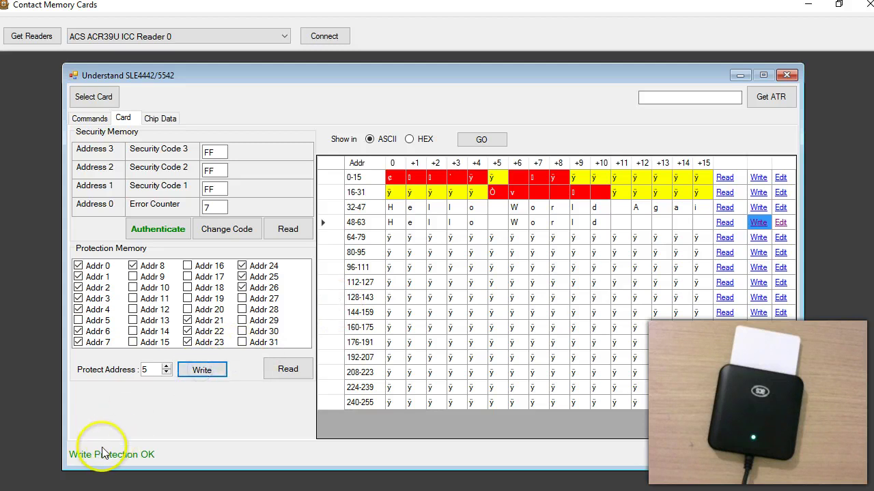
- Select the 01 length and 05 address bytes of FF-D1-00-05-01-FF in the command log
left_click(90, 118)
left_click(122, 269)
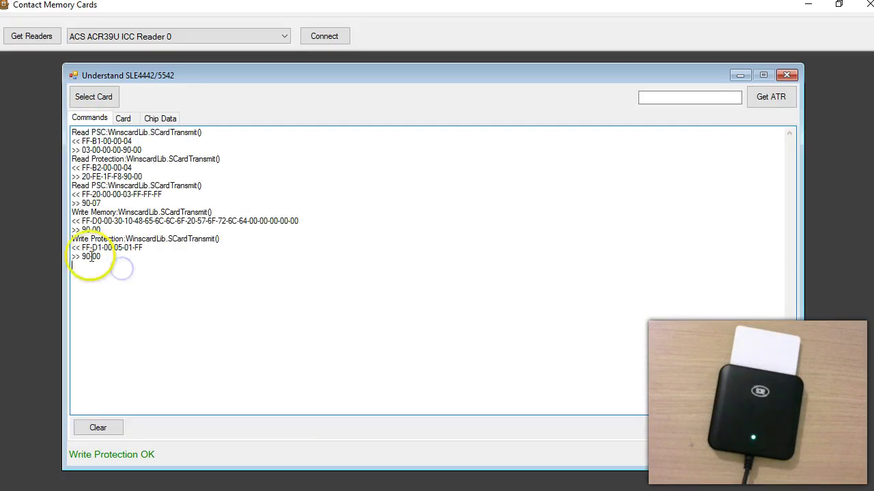
double_click(125, 248)
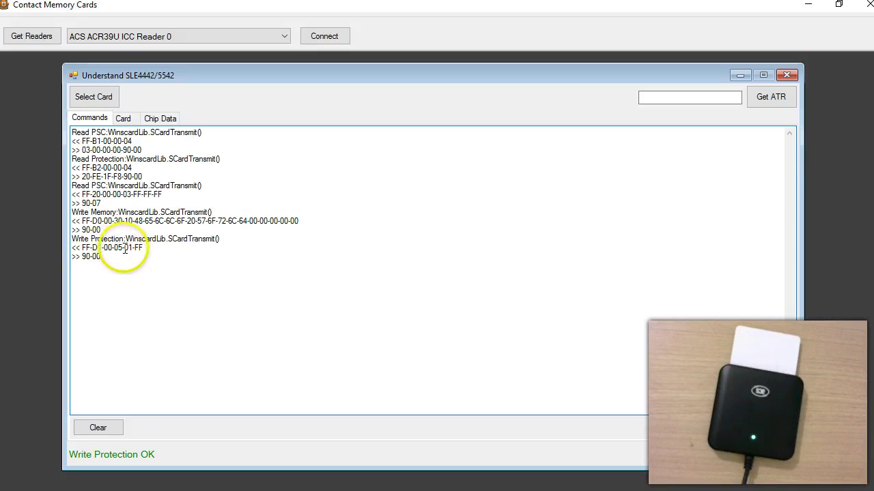
double_click(117, 248)
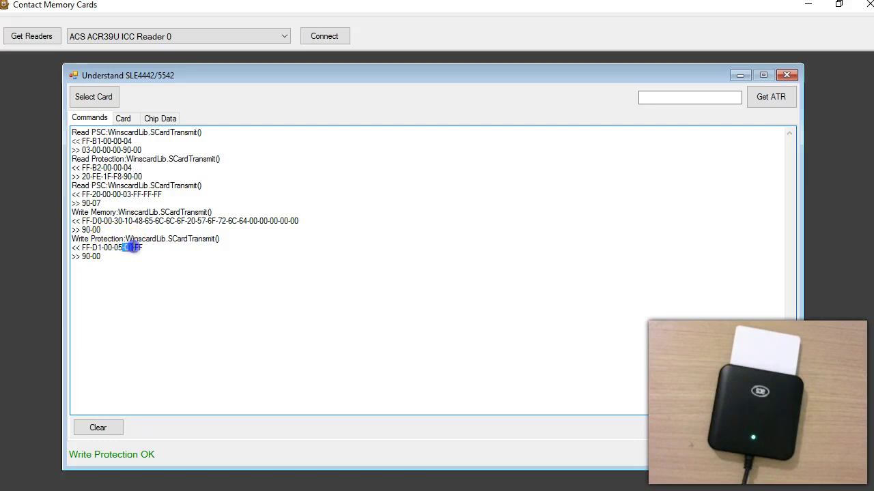
left_click(861, 185)
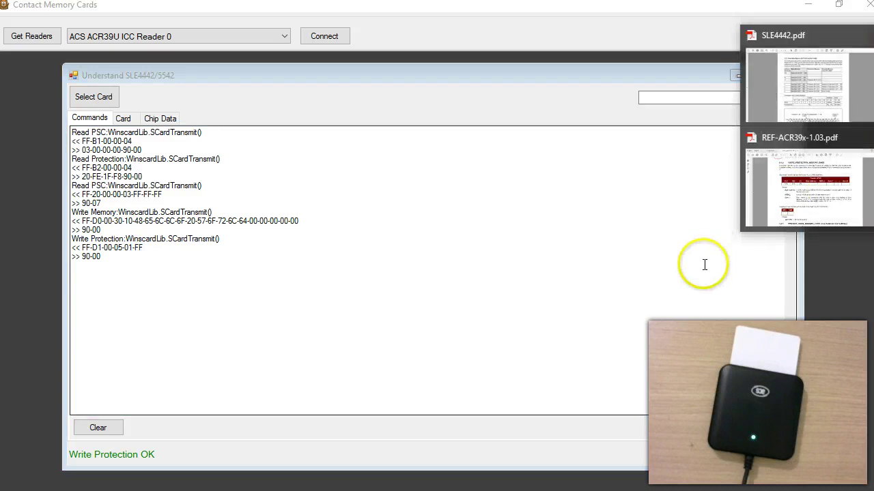
- Match the protection command's Byte Address, 01 length and final FF bytes against the manual's format table
left_click(744, 212)
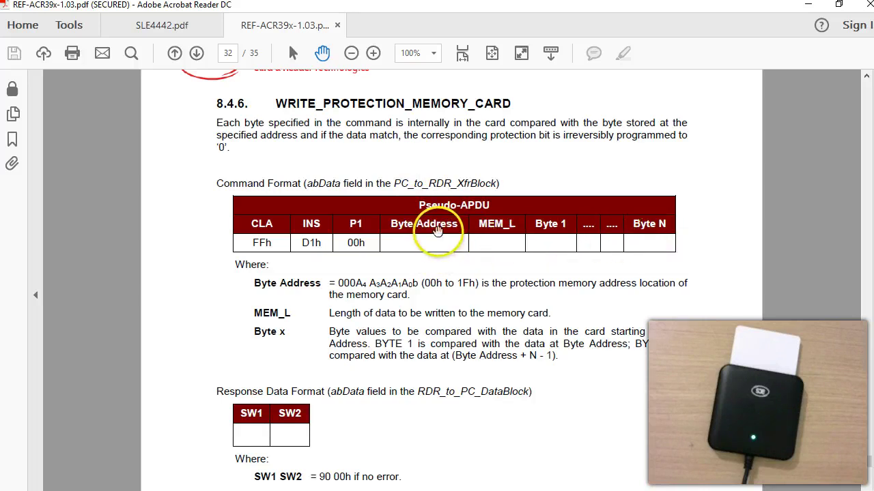
left_click(804, 7)
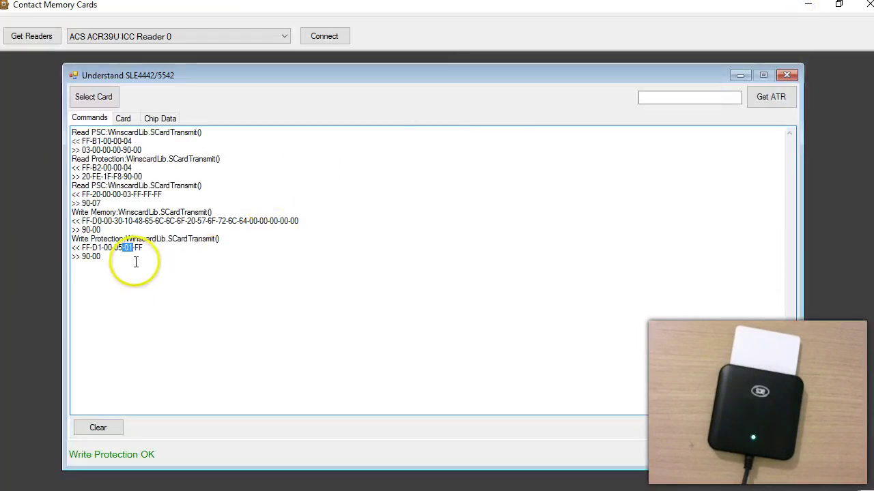
left_click(120, 248)
left_click(133, 258)
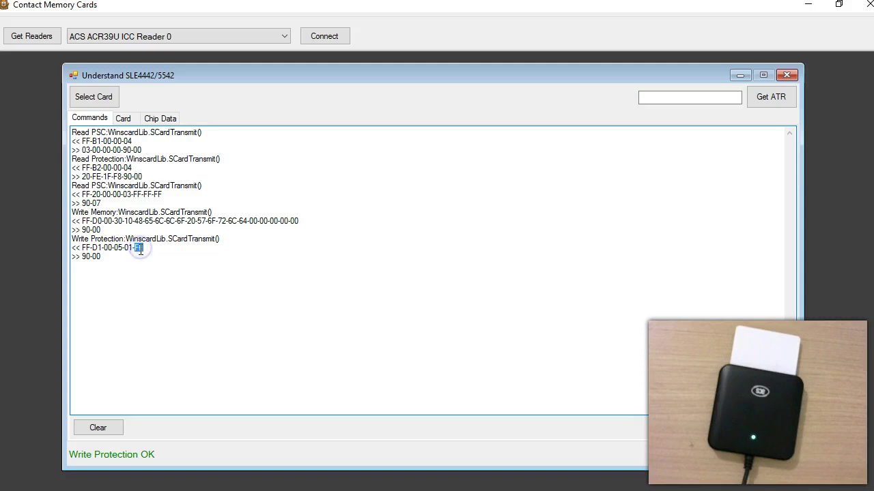
left_click(122, 118)
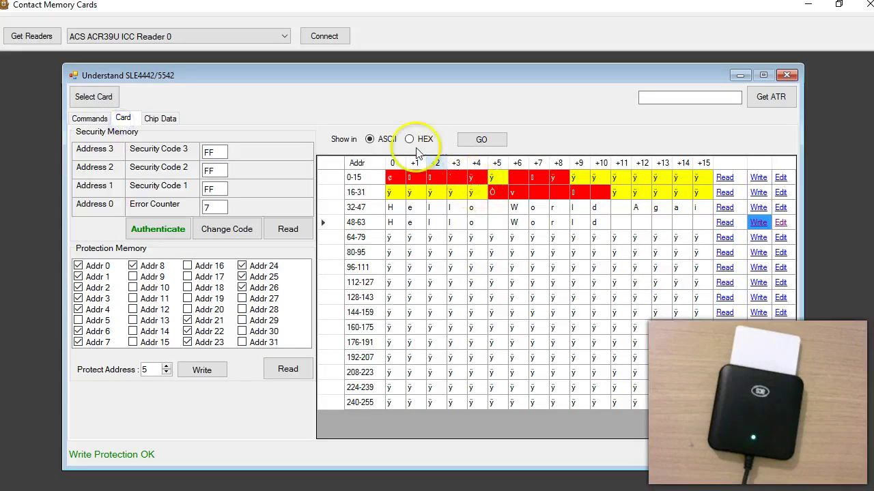
- Show memory as hex, inspect addresses 5 and 20, and reread the protection bits
left_click(412, 141)
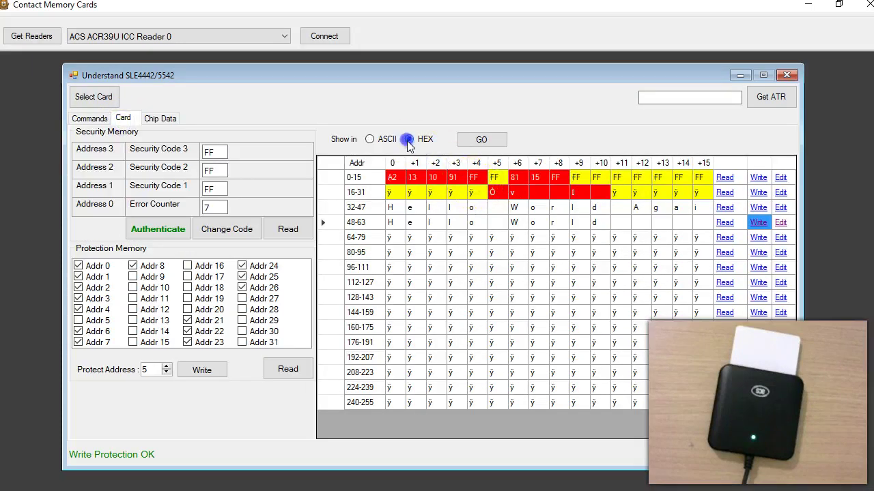
left_click(495, 179)
left_click(476, 192)
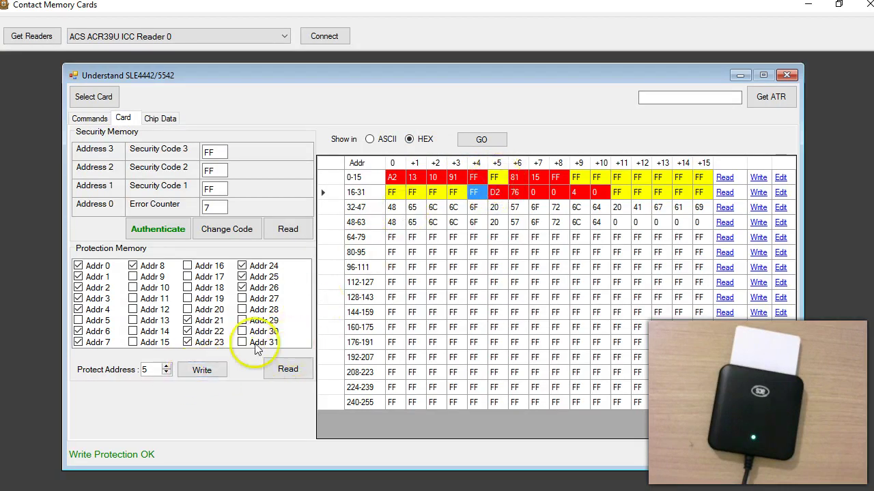
left_click(283, 371)
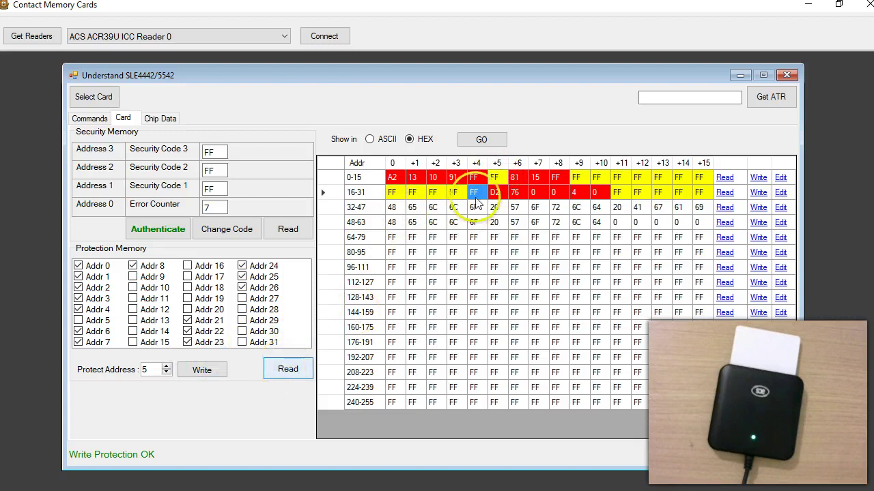
left_click(284, 371)
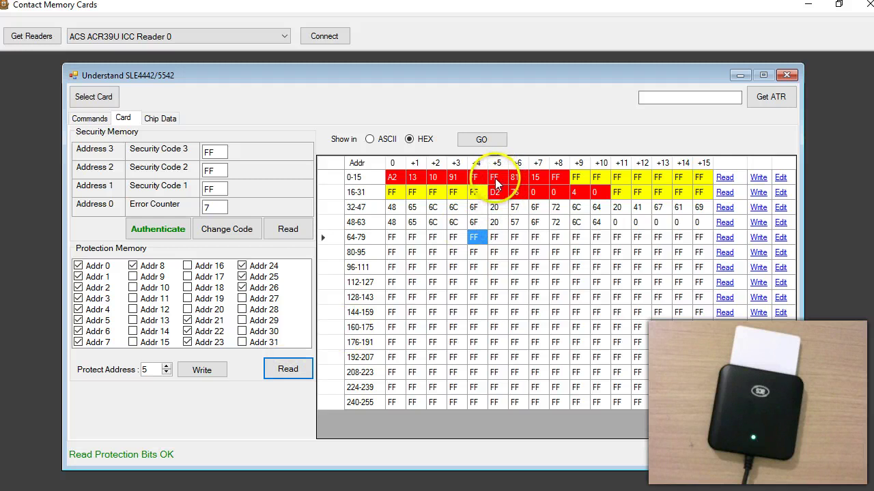
left_click(94, 116)
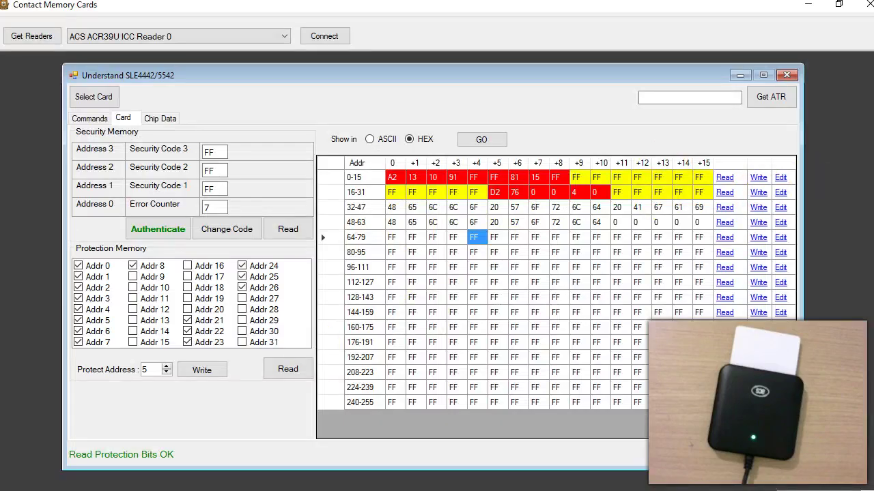
left_click(867, 163)
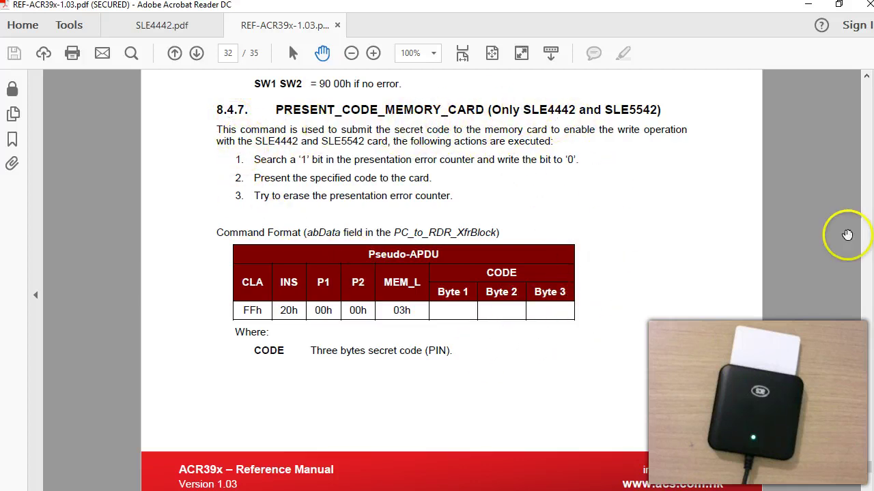
- Check the SLE4442 datasheet, then view PRESENT_CODE_MEMORY_CARD on page 32 of the ACR39x manual
left_click(163, 23)
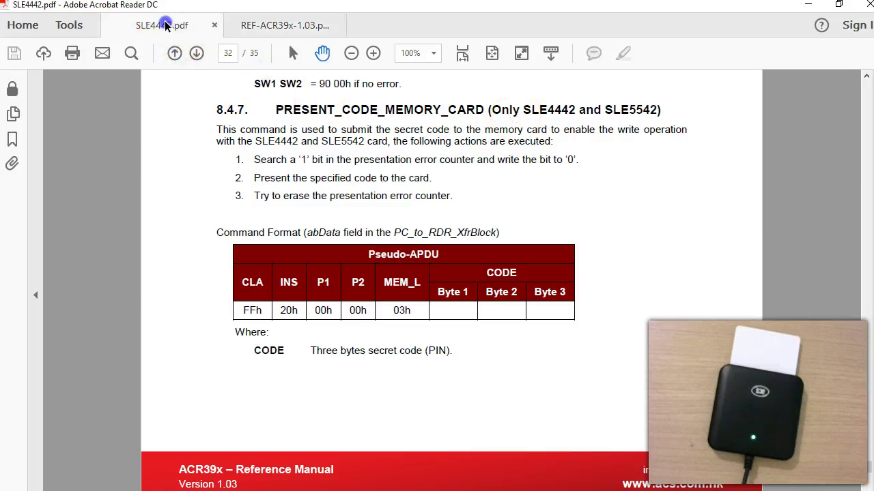
scroll(432, 262, "down", 3)
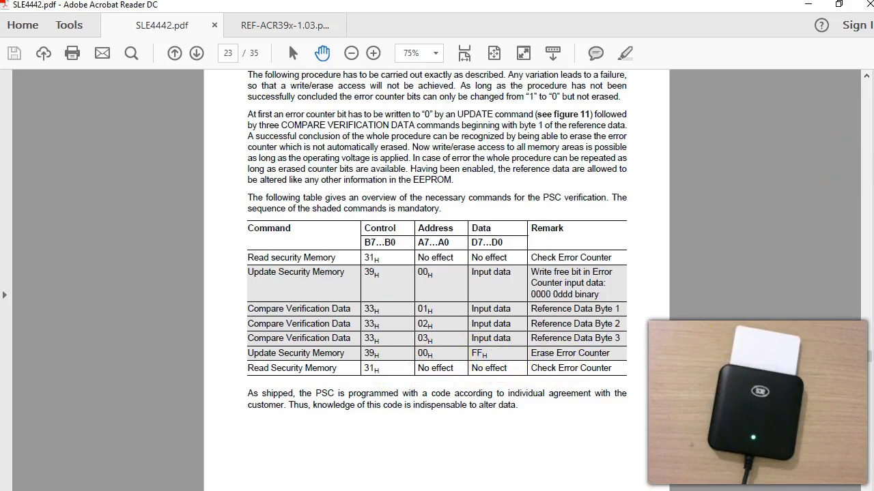
left_click(273, 26)
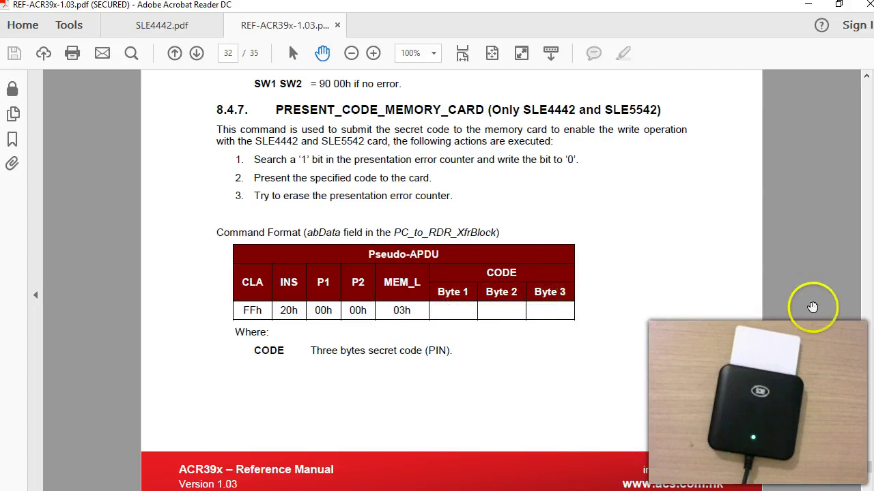
key("alt+Tab")
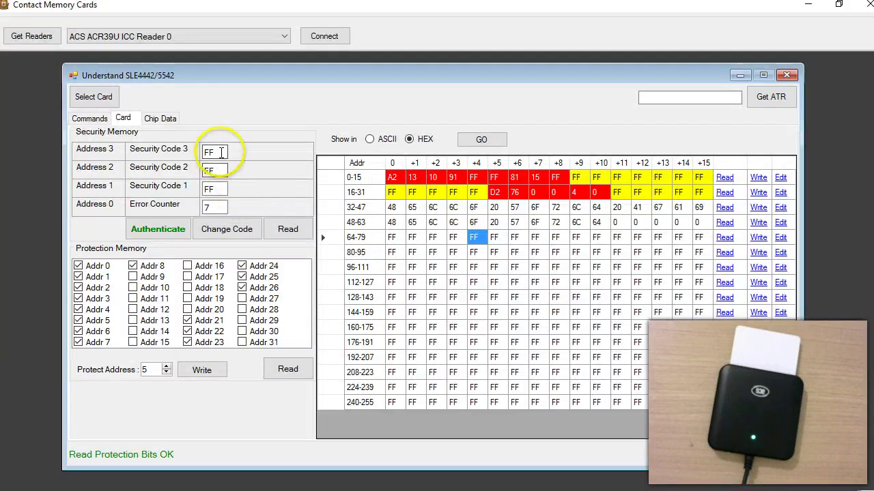
- Close the SLE4442/5542 window and reconnect to the ACS ACR39U ICC Reader 0
left_click(785, 75)
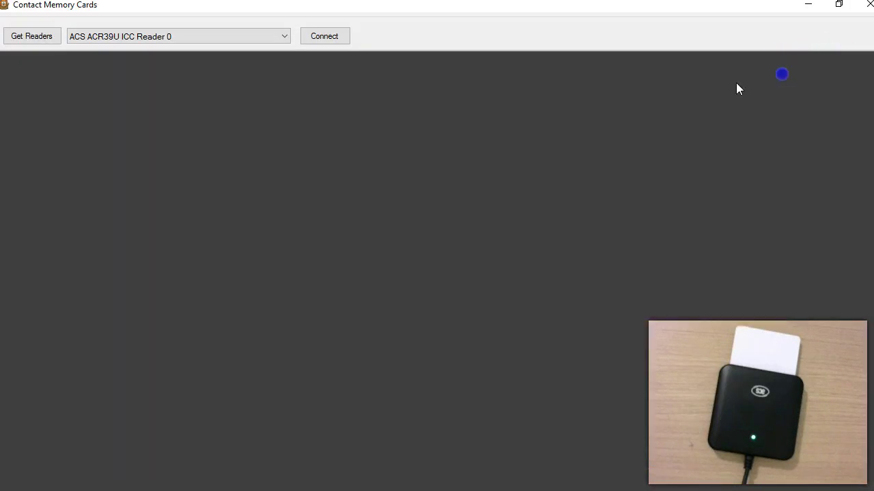
left_click(325, 38)
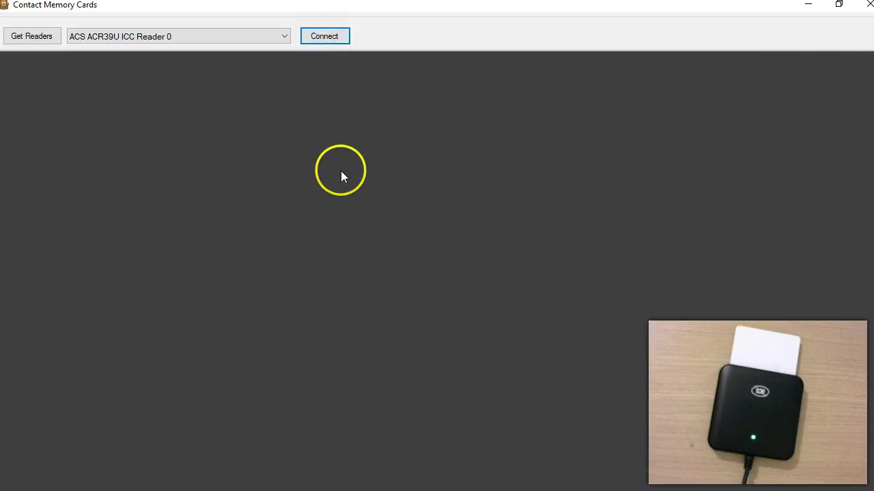
left_click(225, 224)
left_click(309, 38)
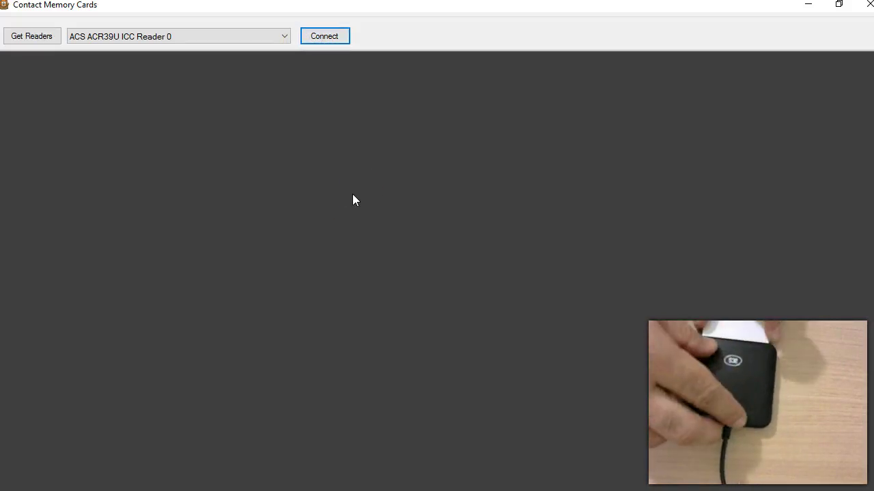
left_click(318, 37)
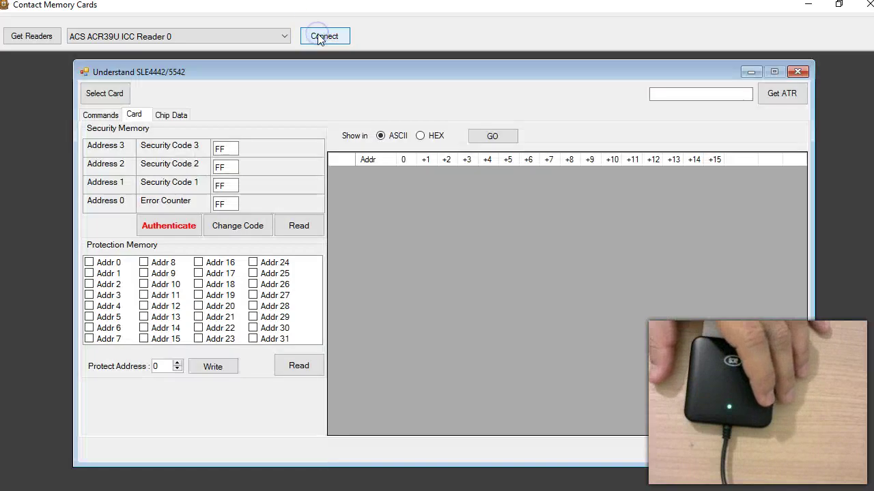
- Select the inserted SLE4442 card and read its whole memory into the table
left_click(111, 95)
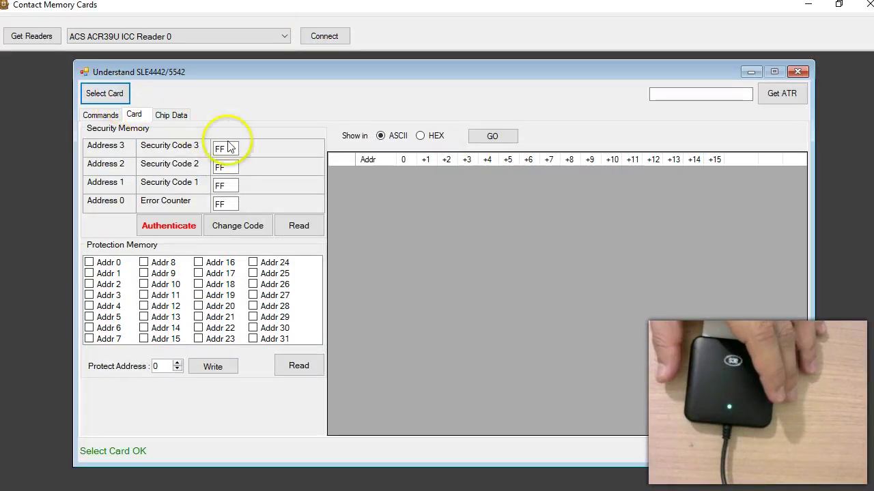
left_click(493, 137)
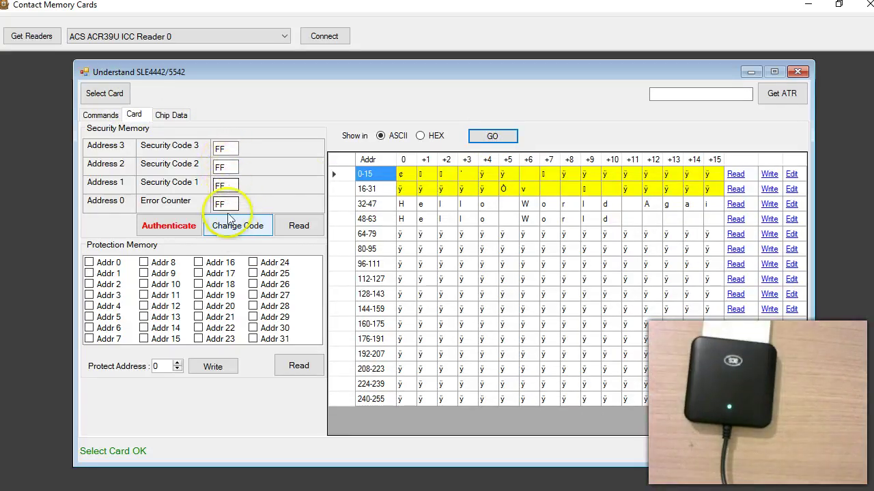
left_click(225, 149)
left_click(237, 227)
- Clear the Commands log and return to the card memory view
left_click(96, 115)
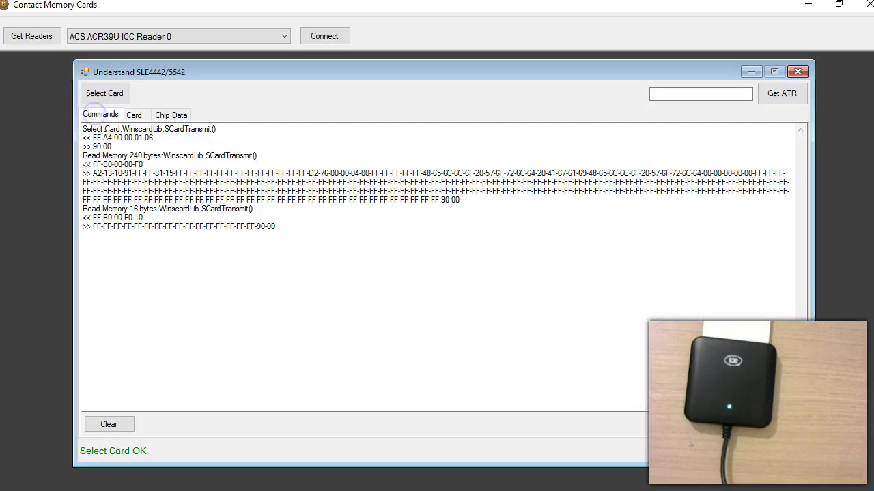
left_click(105, 424)
left_click(133, 116)
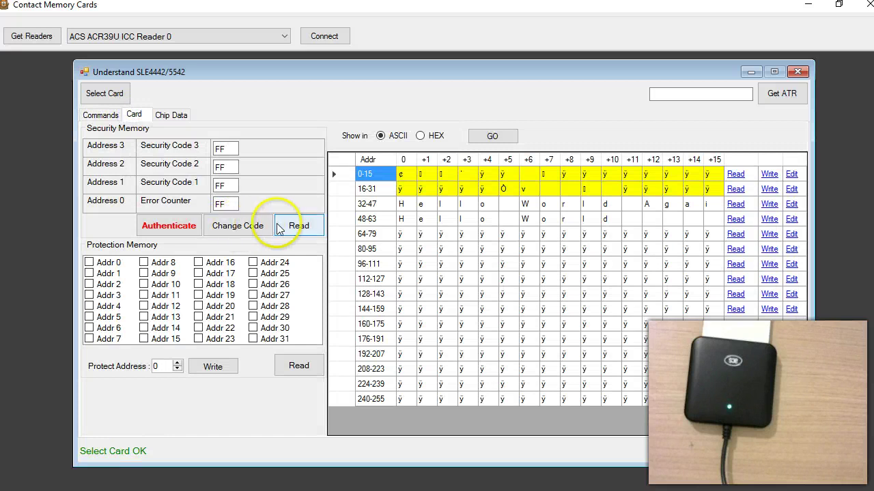
- Authenticate with the default PSC FF-FF-FF and check the logged FF-20-00-00-03 exchange returning 90-07
left_click(180, 230)
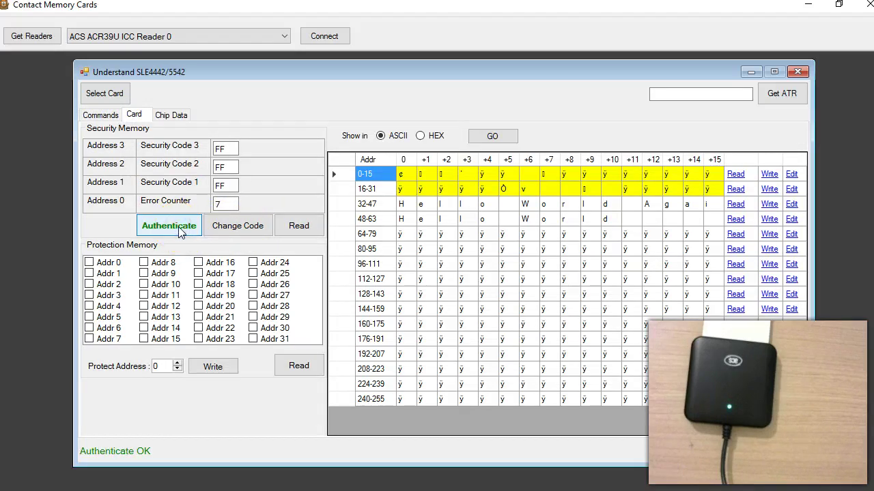
left_click(99, 114)
left_click(146, 199)
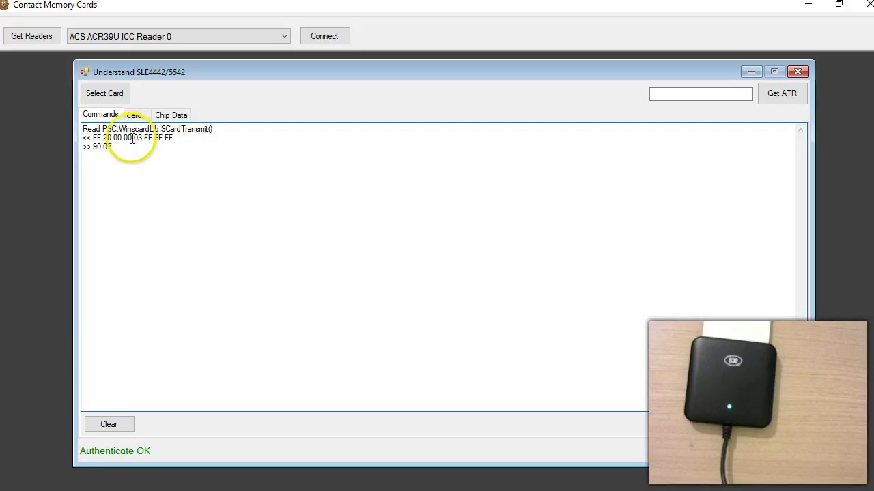
- Highlight the code bytes of the verify-PSC command and the 07 error counter in its response
left_click_drag(94, 139, 113, 138)
left_click(143, 158)
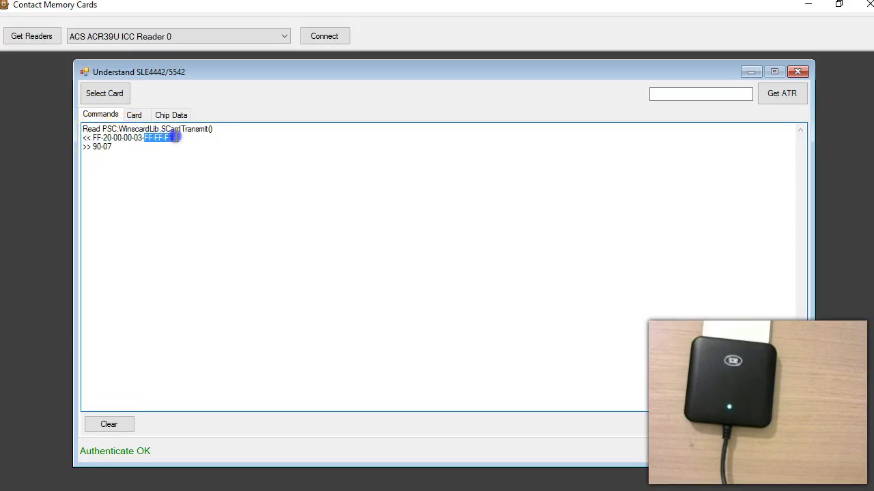
left_click_drag(113, 147, 94, 148)
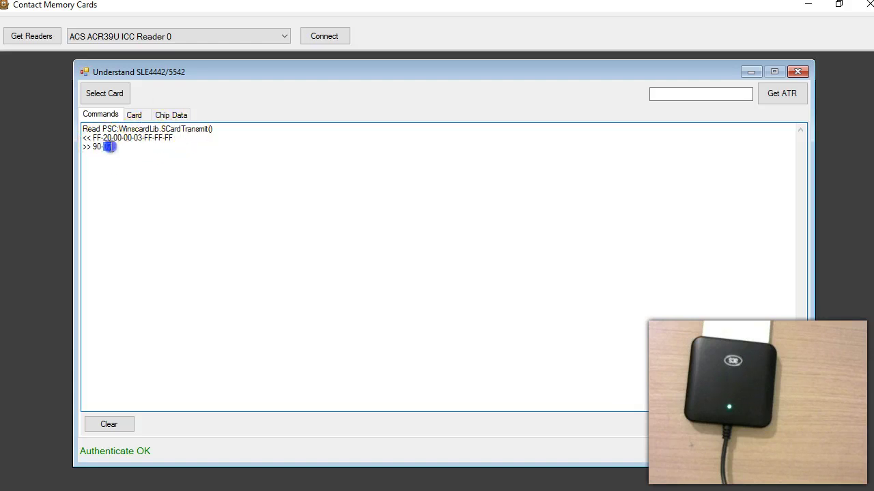
left_click(112, 146)
- Find CHANGE_CODE_MEMORY_CARD's FFh D2h 00h 01h 03h format on page 33 of the ACR39x manual
left_click(857, 181)
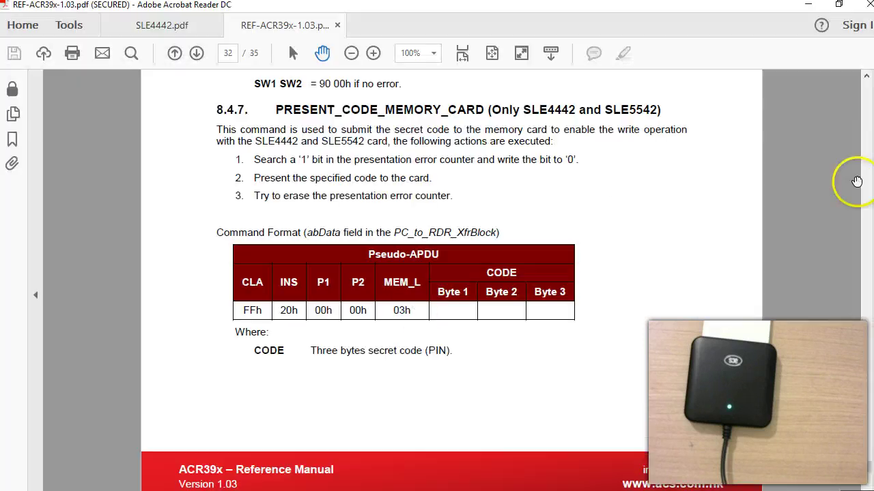
scroll(417, 304, "down", 10)
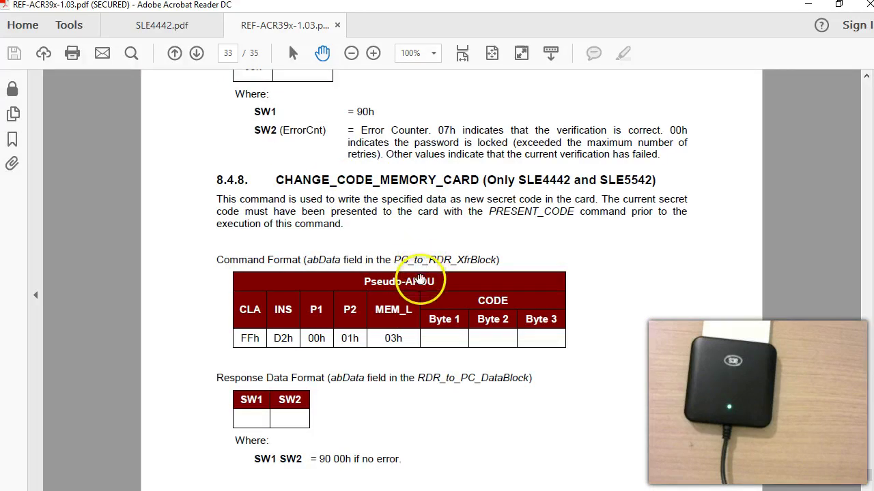
scroll(420, 289, "down", 1)
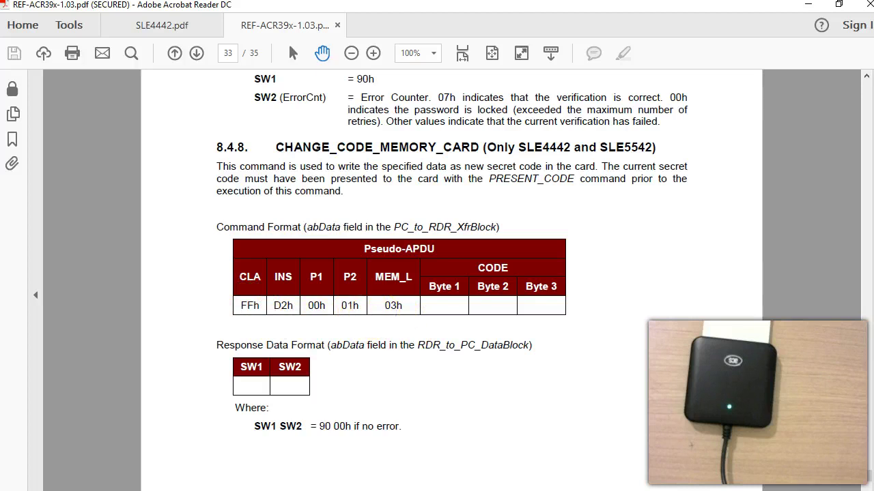
key("alt+Tab")
left_click(134, 114)
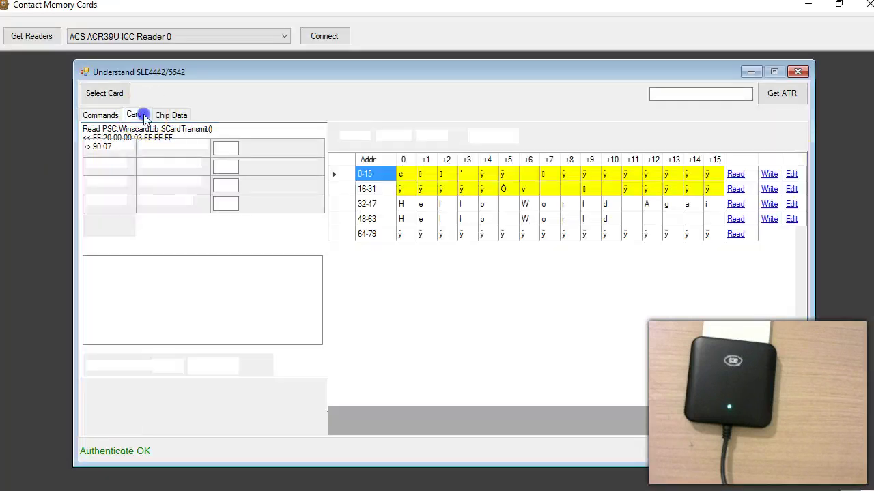
left_click(213, 149)
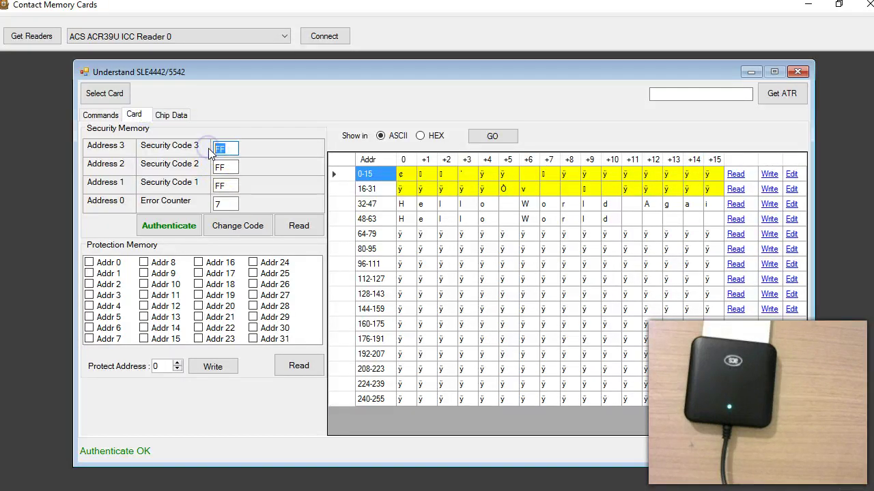
left_click(224, 169)
left_click(210, 185)
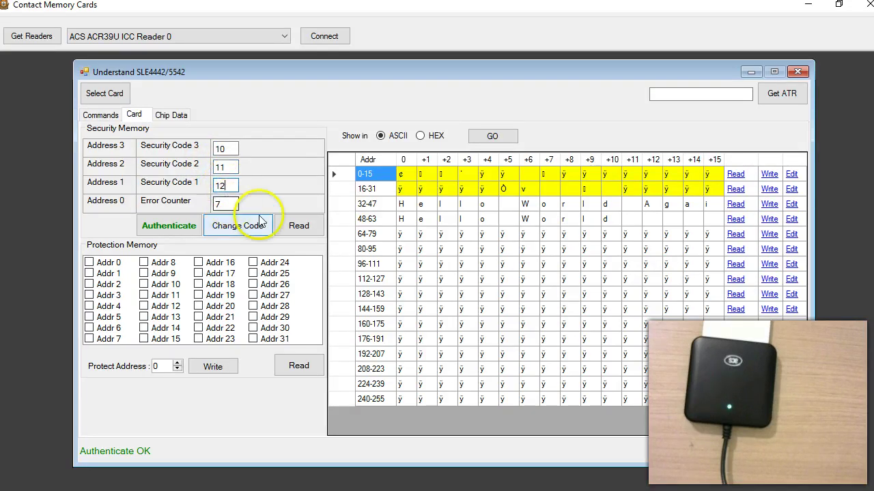
type("12")
left_click(247, 234)
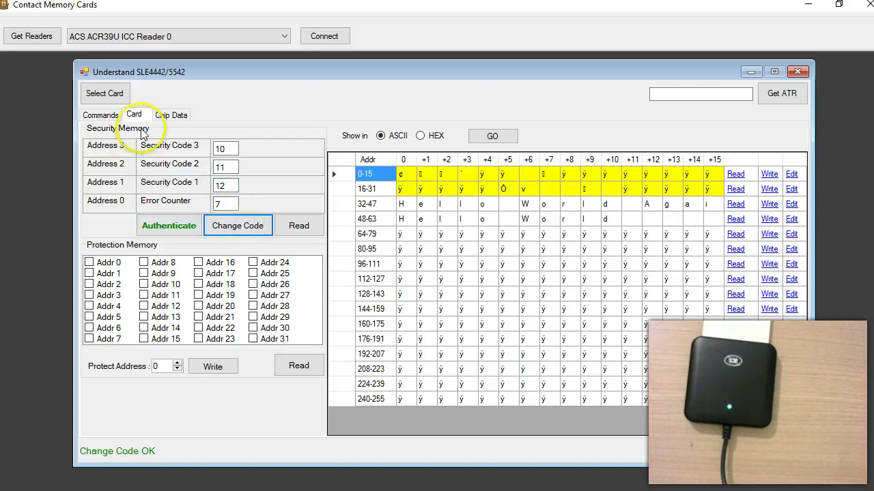
- Check the logged FF-D2-00-01-03 change command with byte 12 and its 90-00 response
left_click(102, 114)
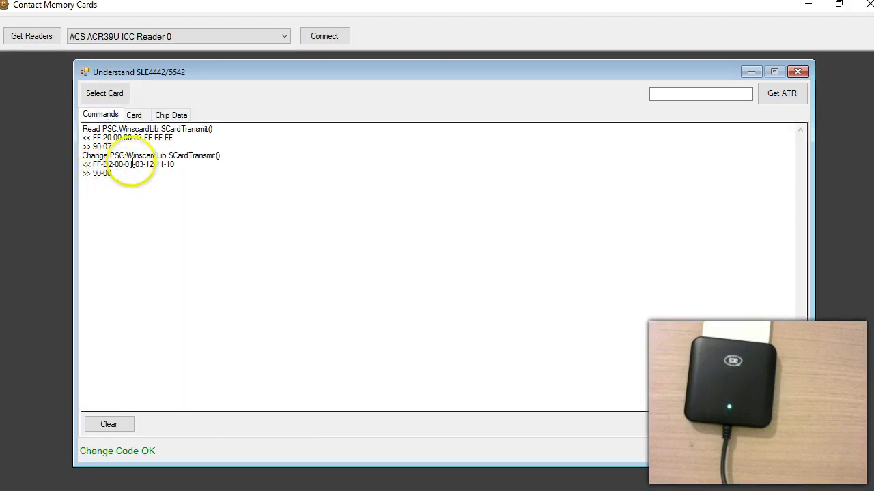
left_click_drag(145, 165, 152, 164)
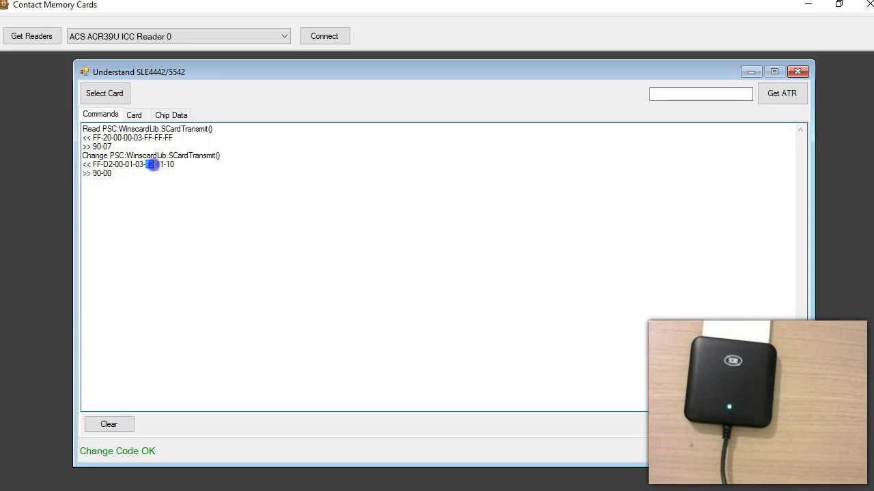
left_click(184, 177)
left_click(134, 115)
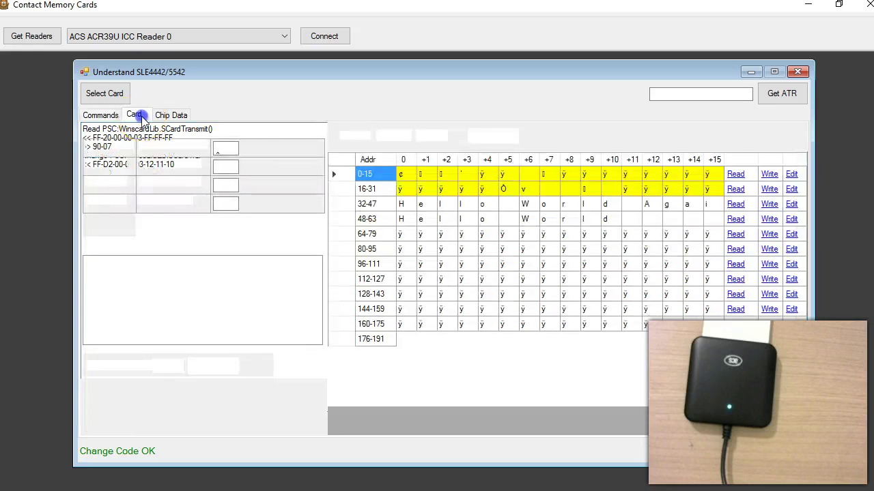
left_click(217, 190)
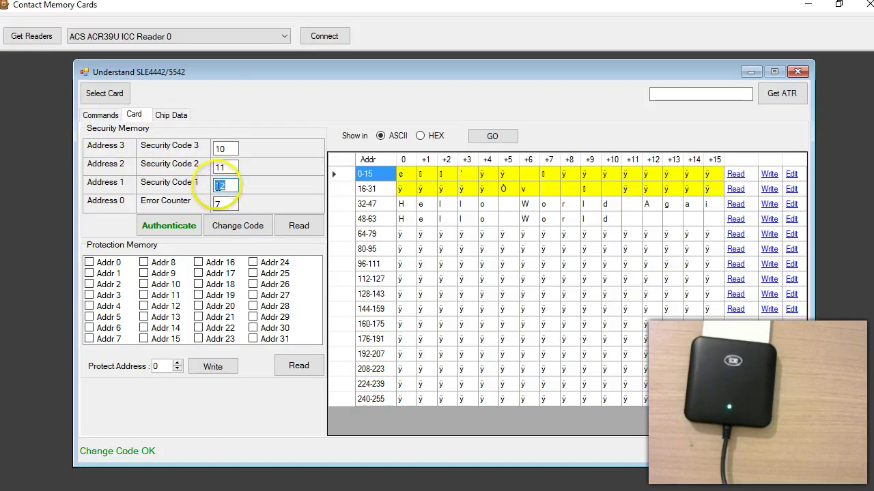
left_click(110, 117)
left_click(131, 173)
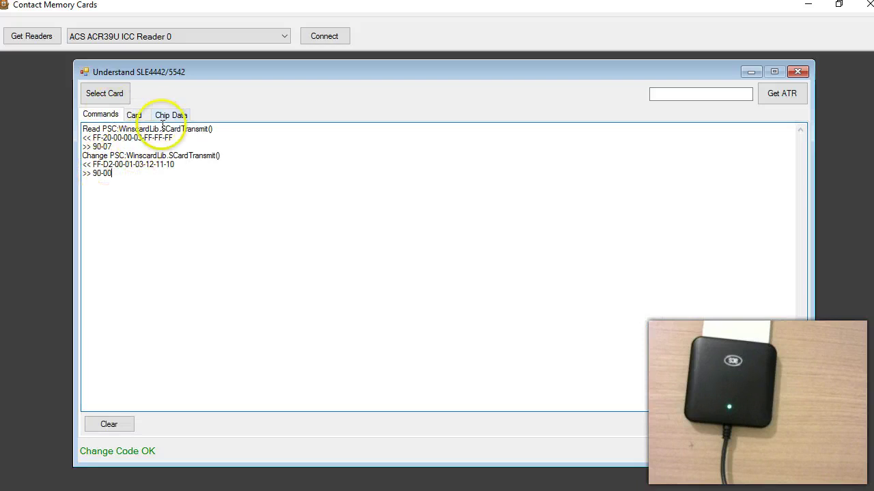
left_click(209, 205)
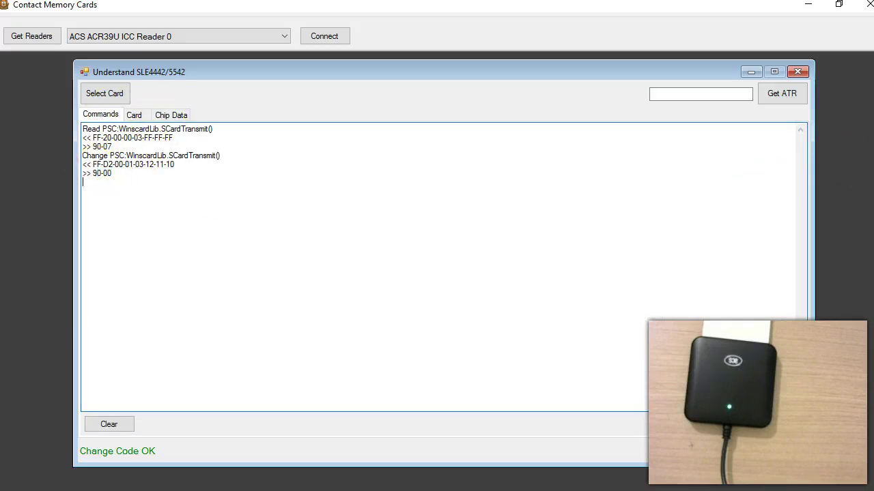